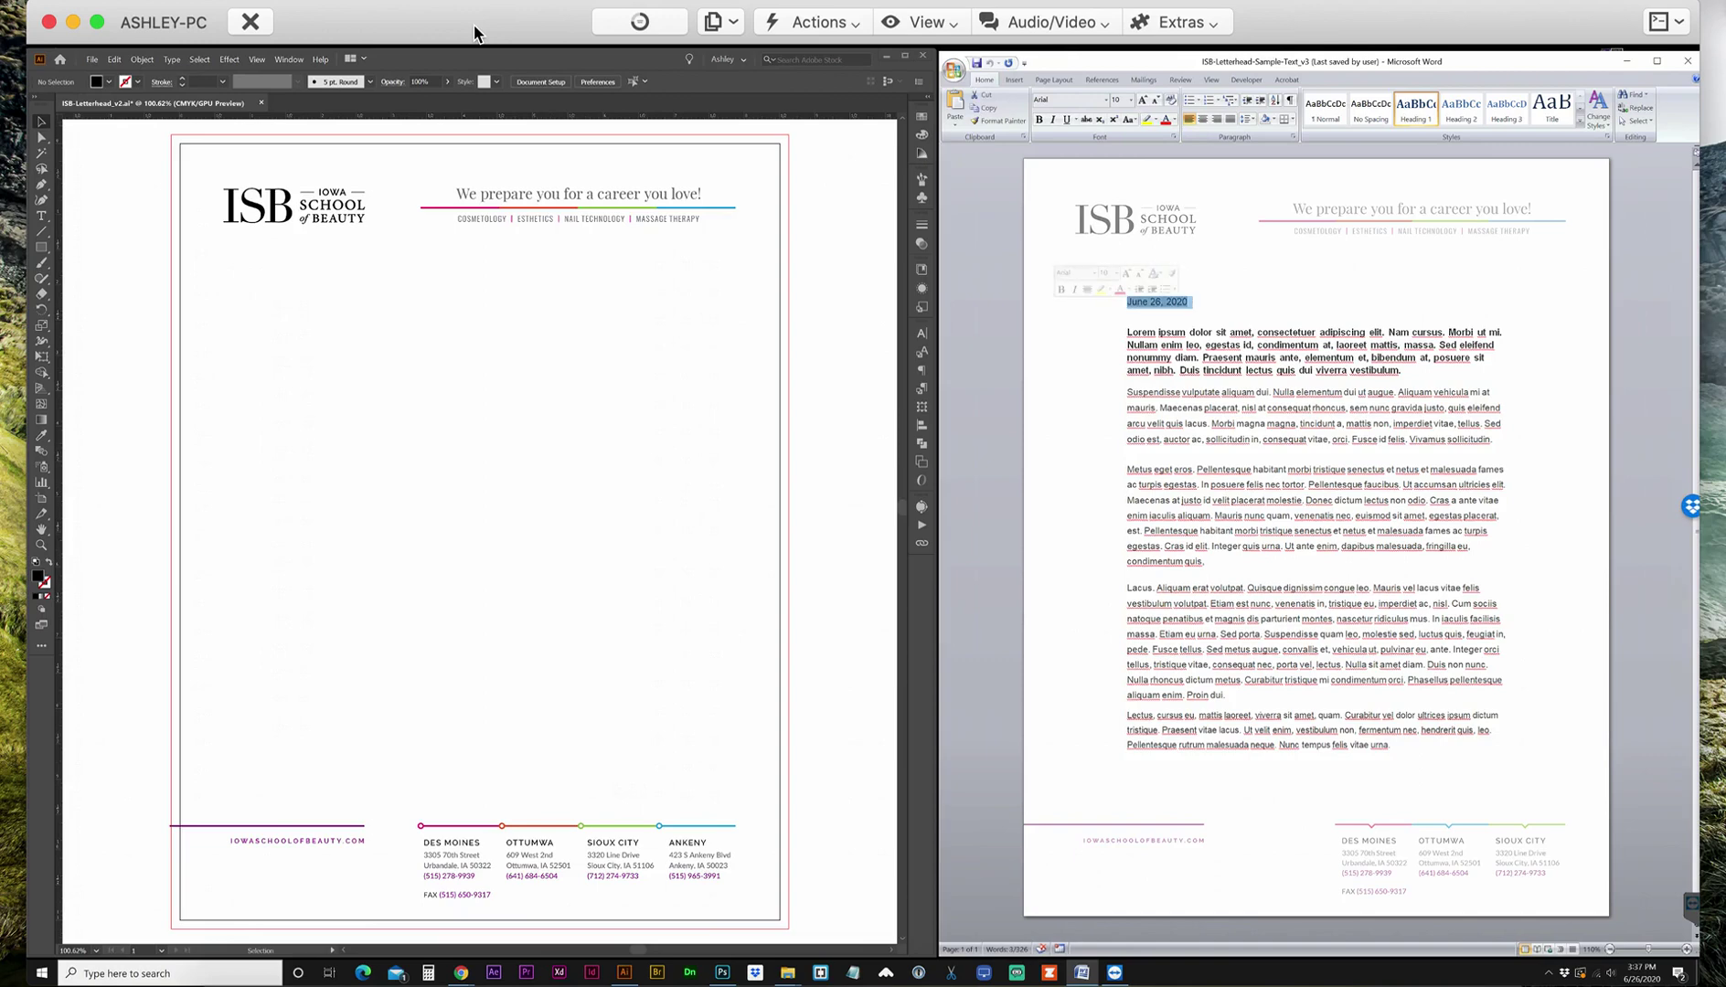
Step: Switch from Word to the Illustrator window with the ISB letterhead artwork
key(alt+Tab)
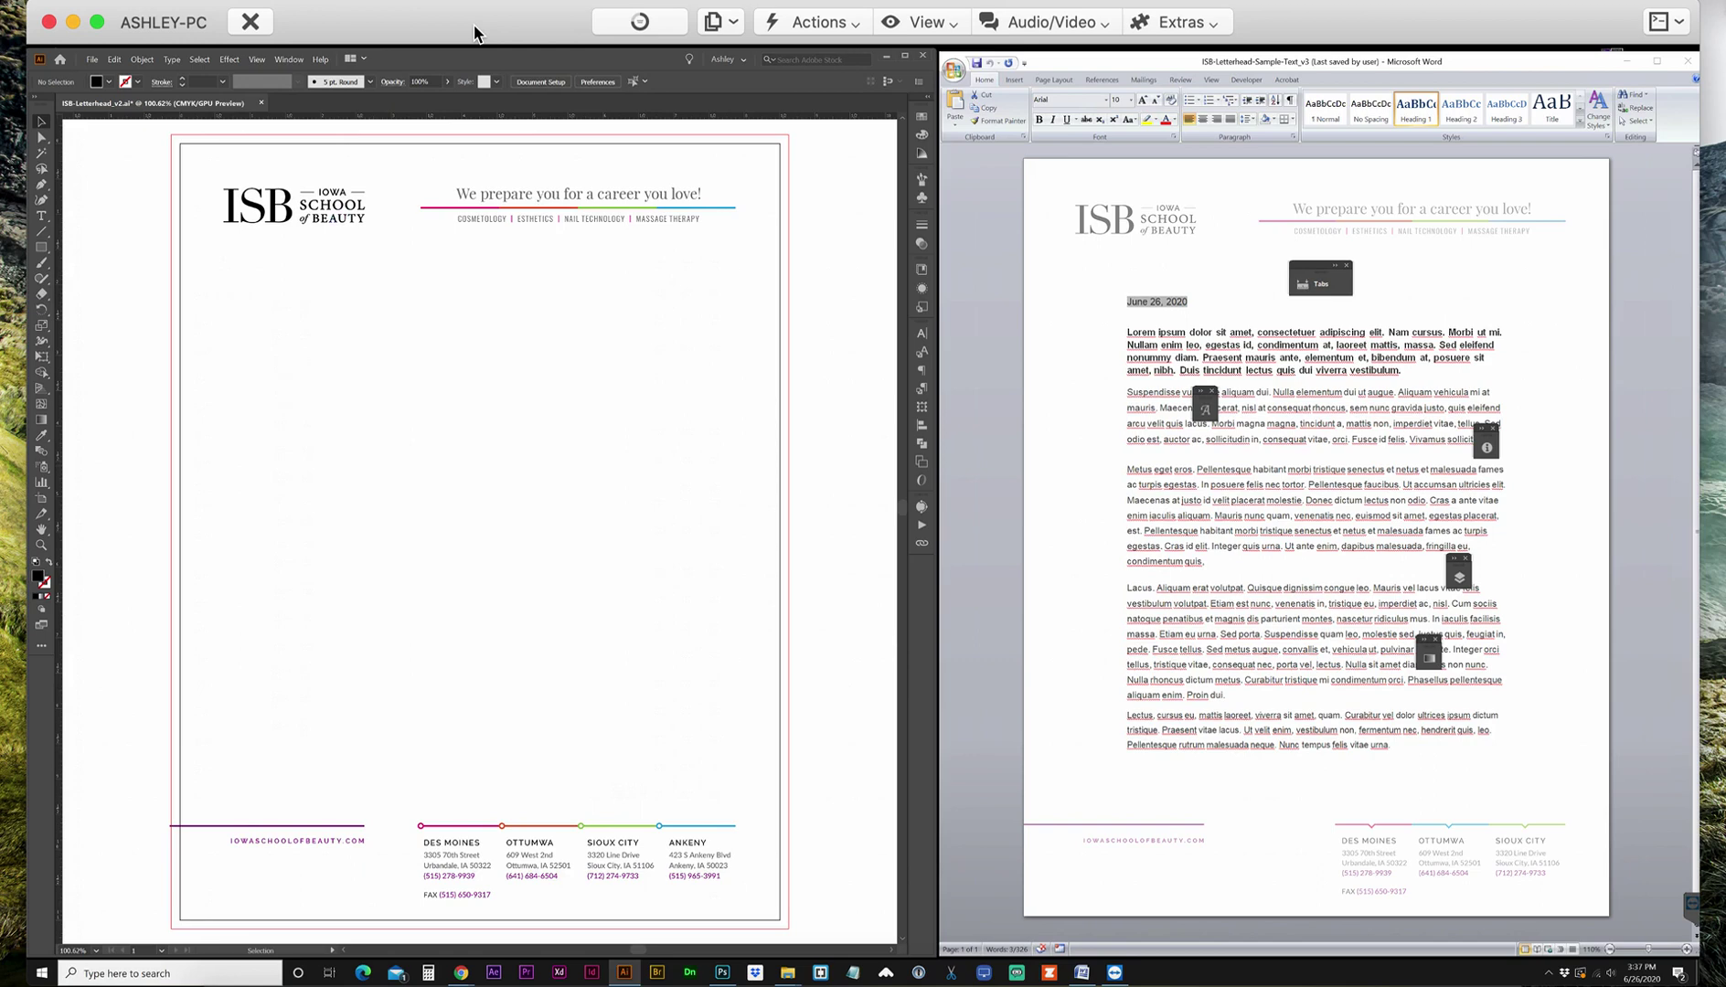
Step: Begin an Export As of the letterhead artwork from the File menu
key(alt+f)
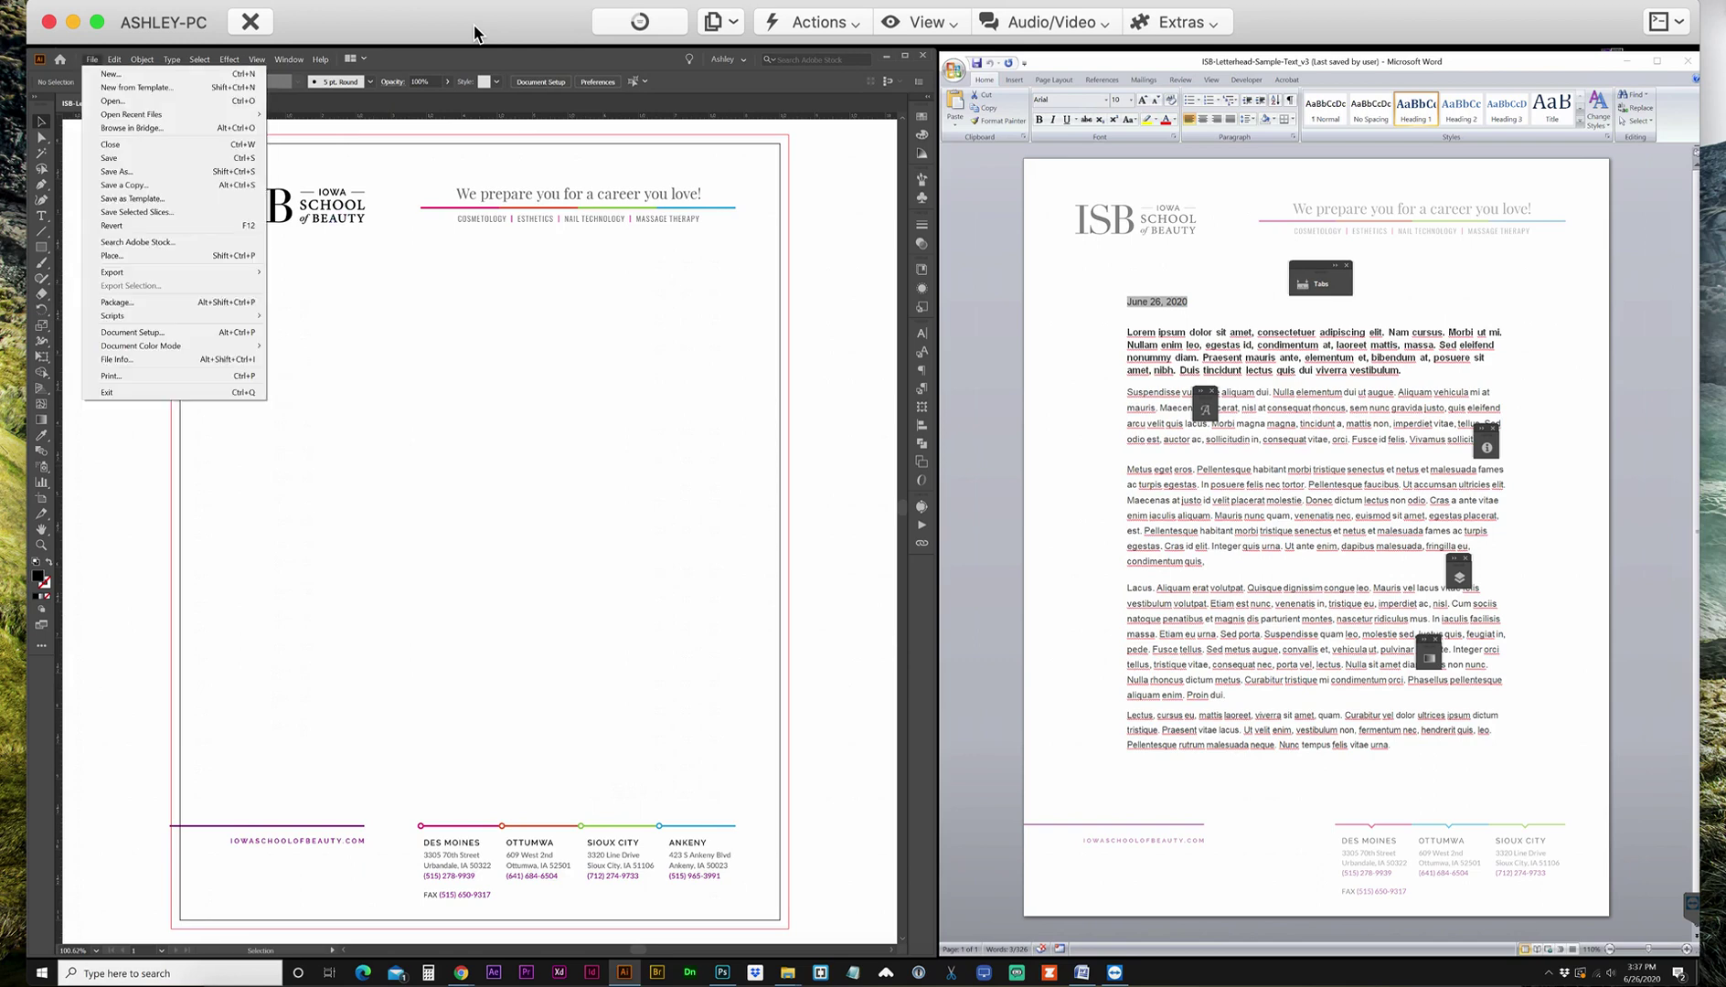
key(Down)
key(Down)
key(Down)
key(Down)
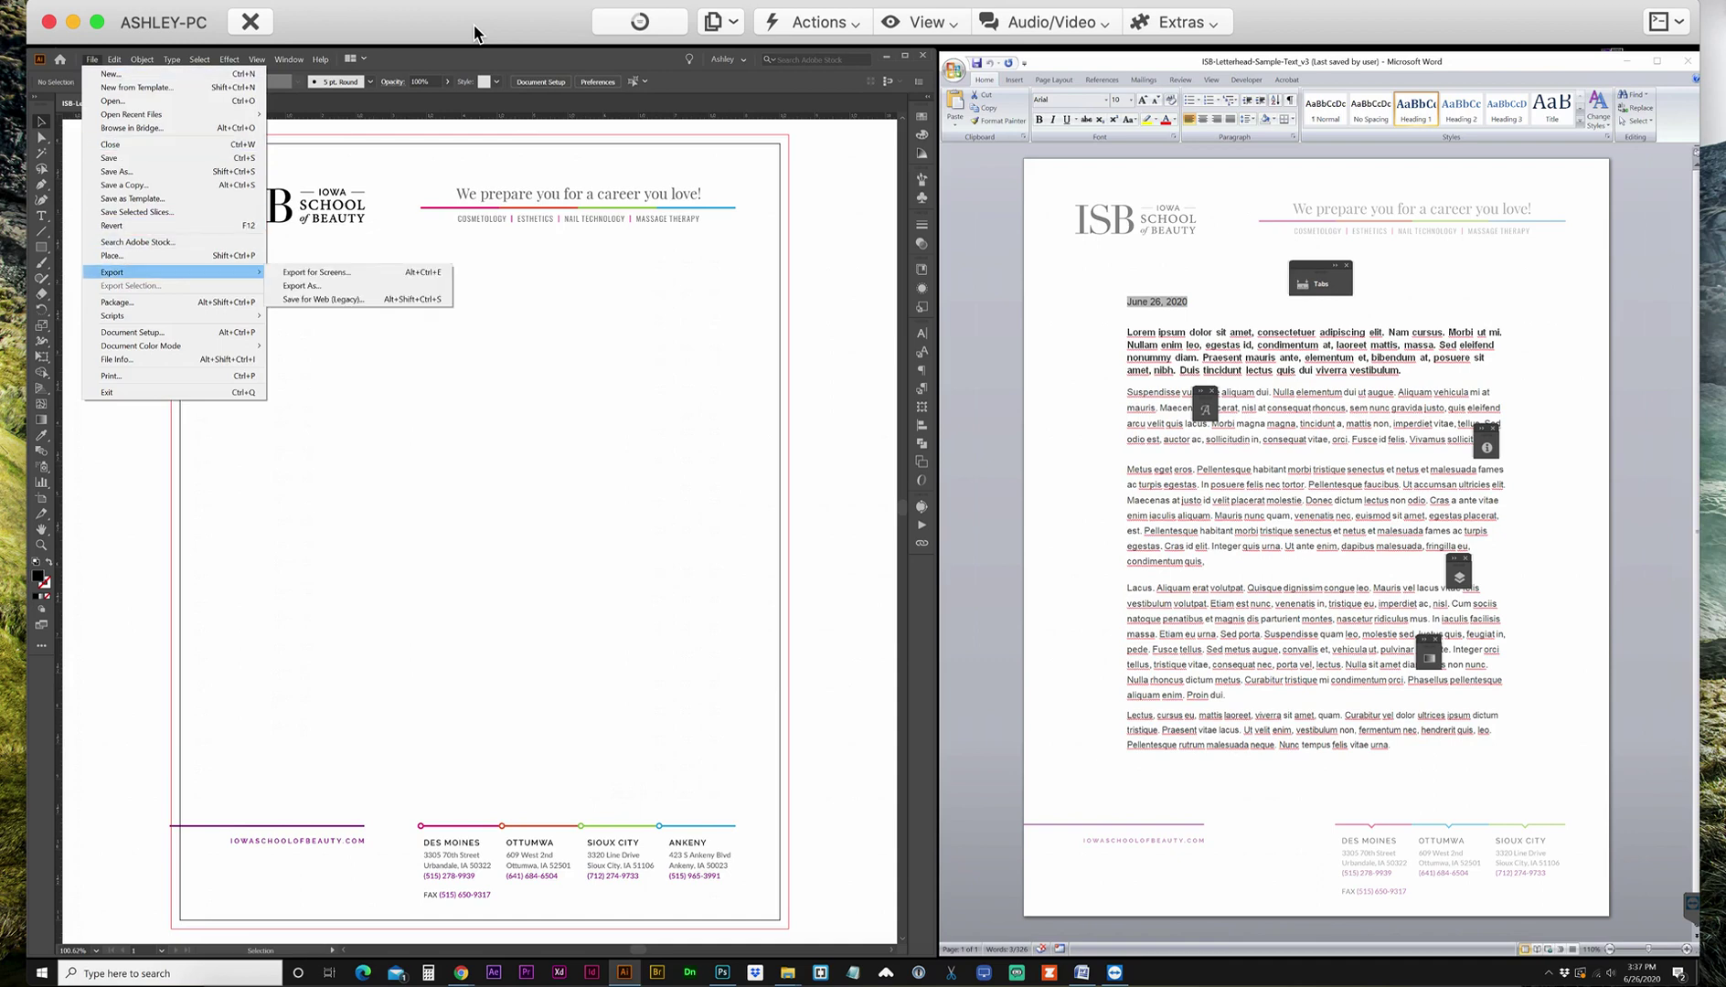
key(Right)
key(Down)
key(Return)
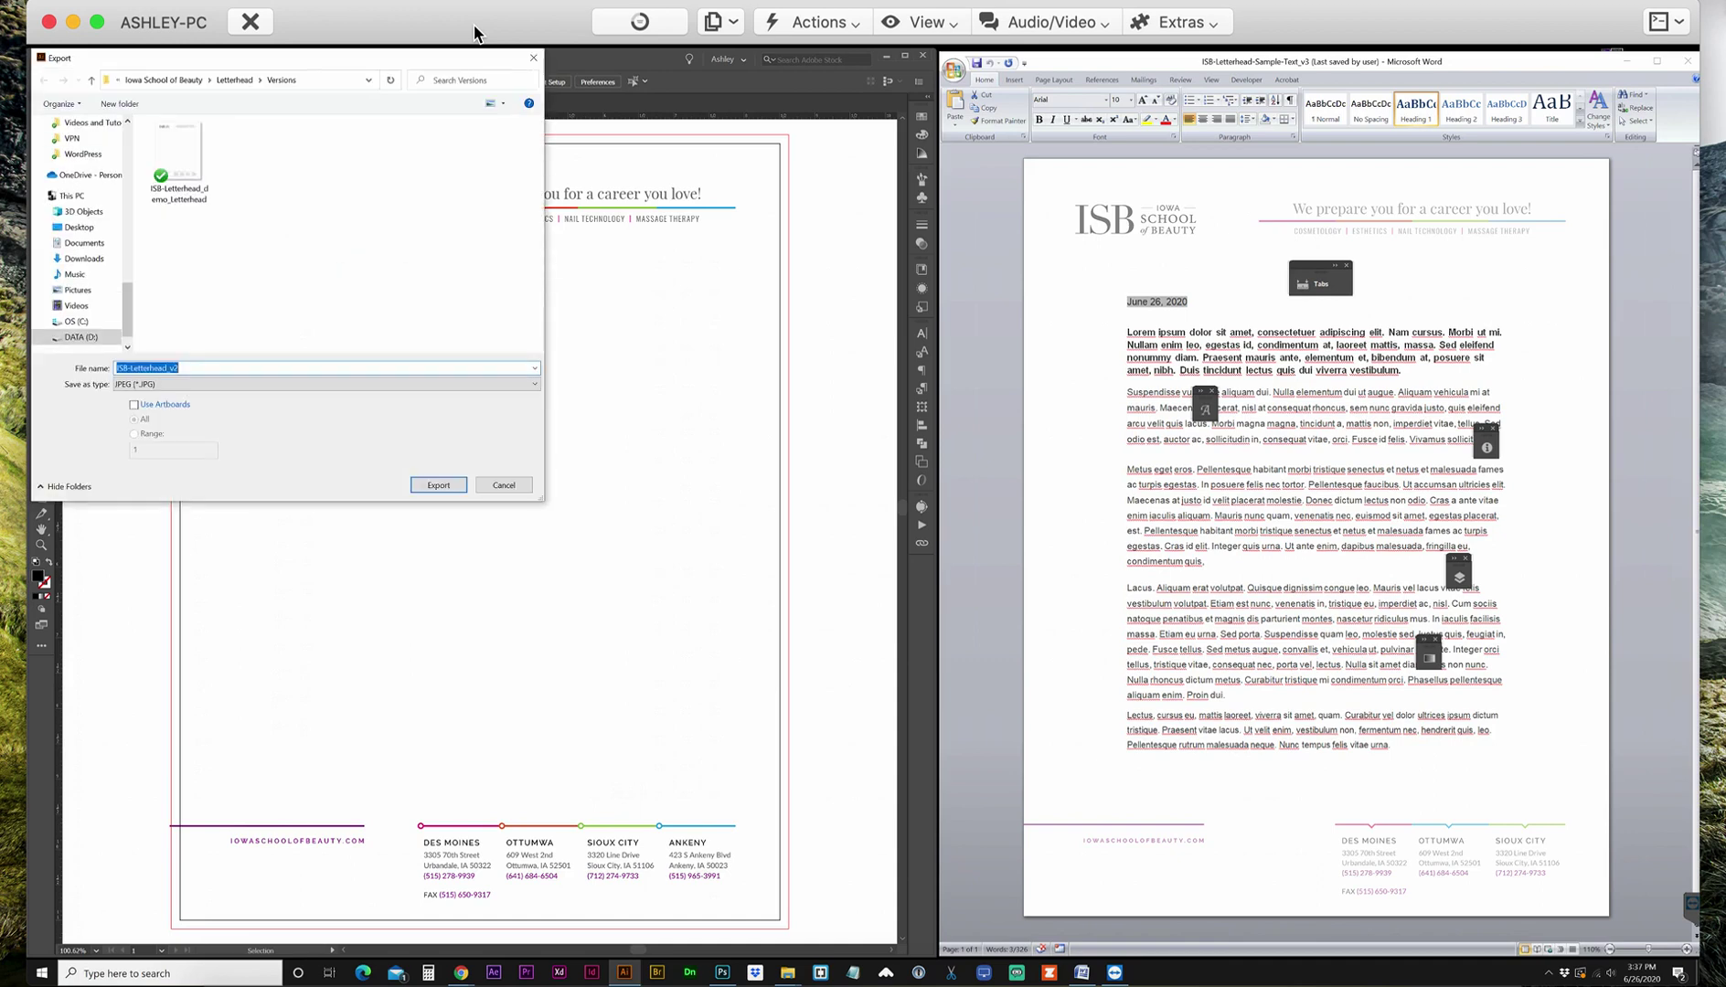
Step: Export the artboard as a JPEG with CMYK, High (300 ppi) quality, keeping the existing name
key(shift+Tab)
key(Down)
key(alt+u)
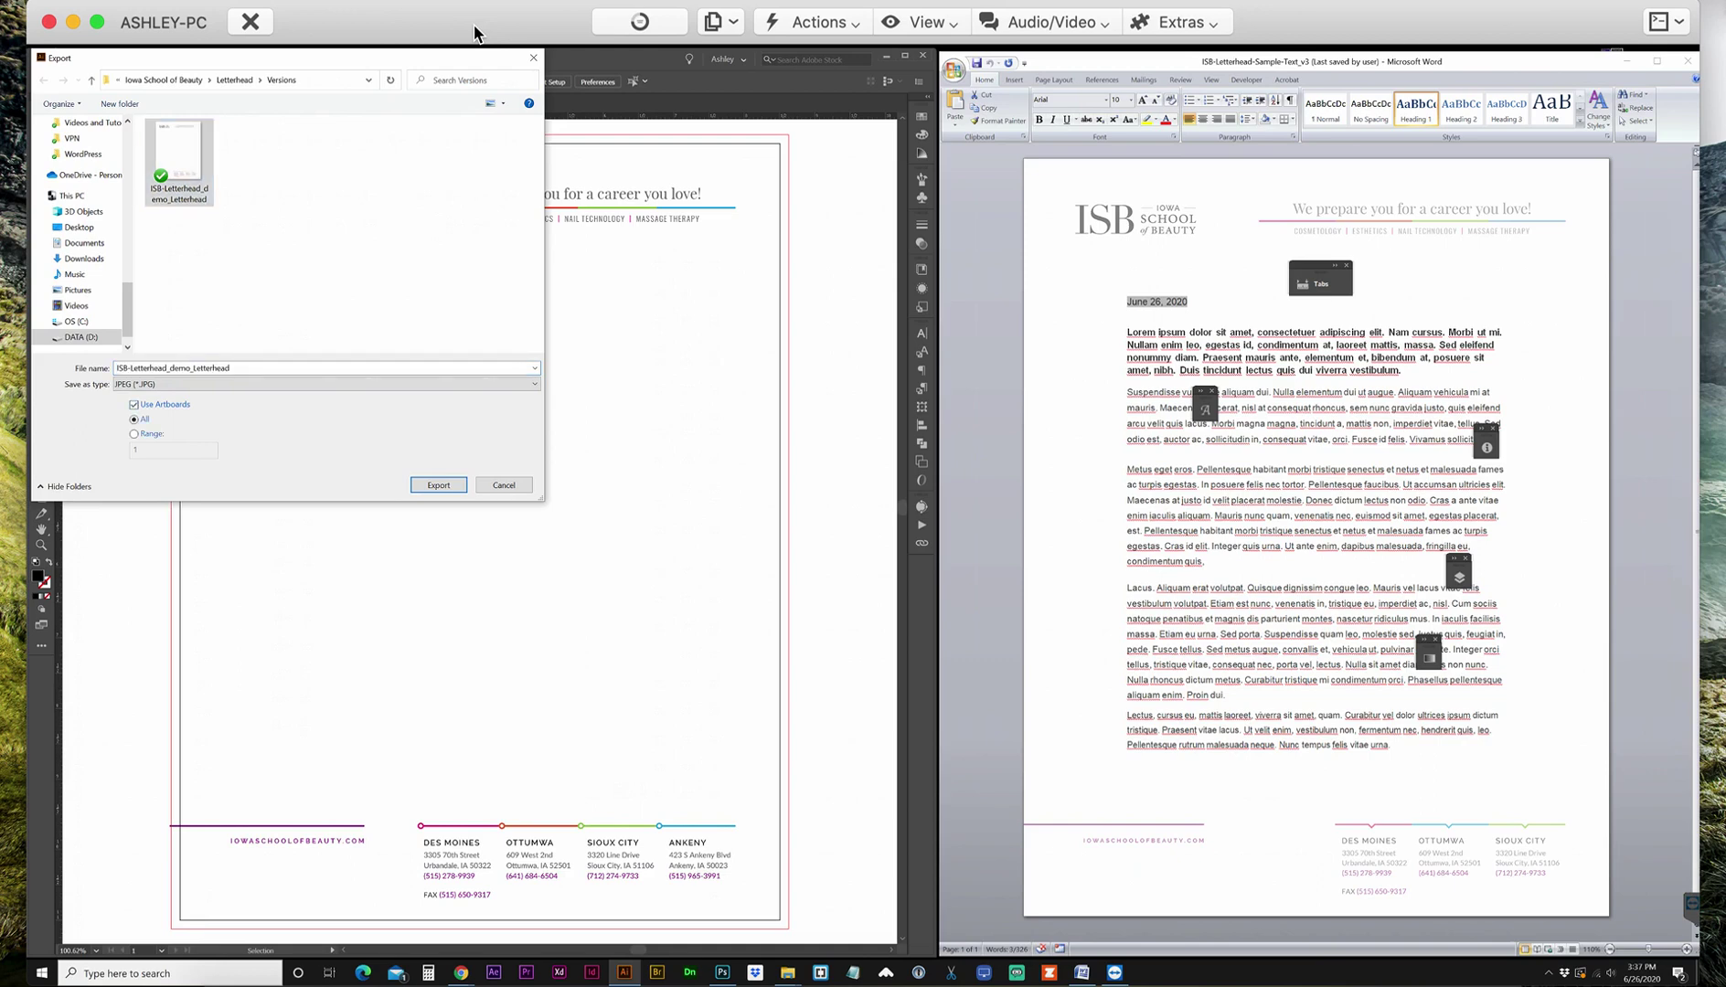
key(Return)
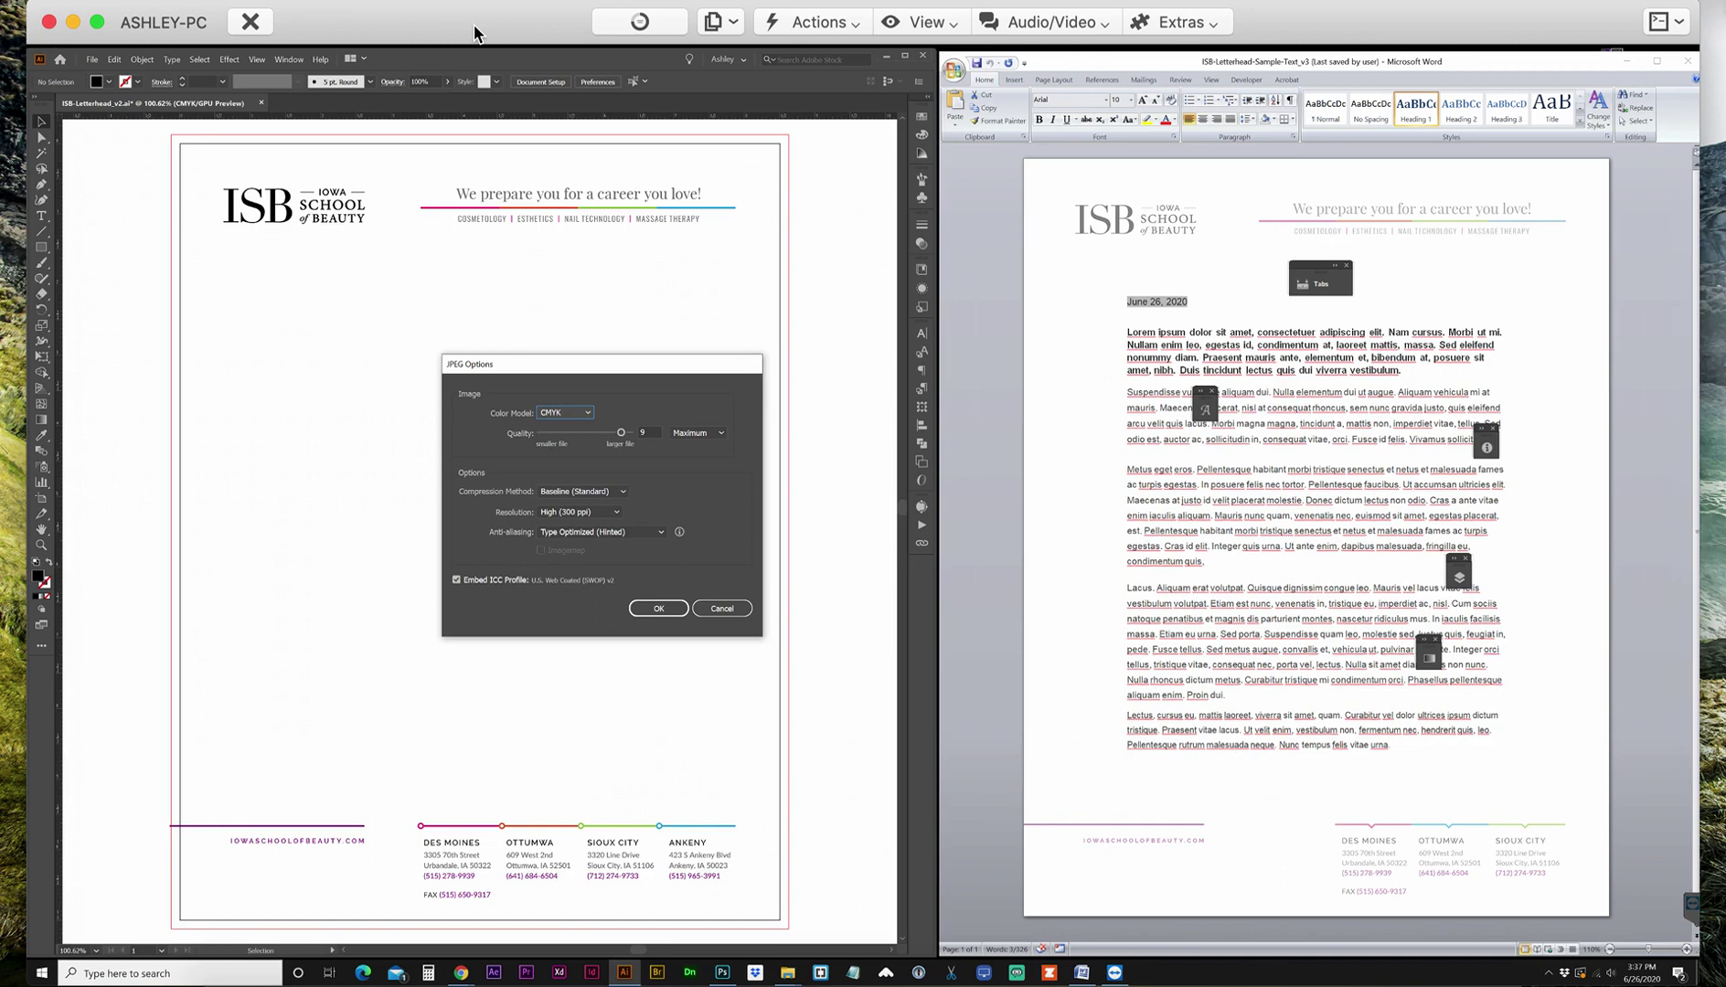
key(Return)
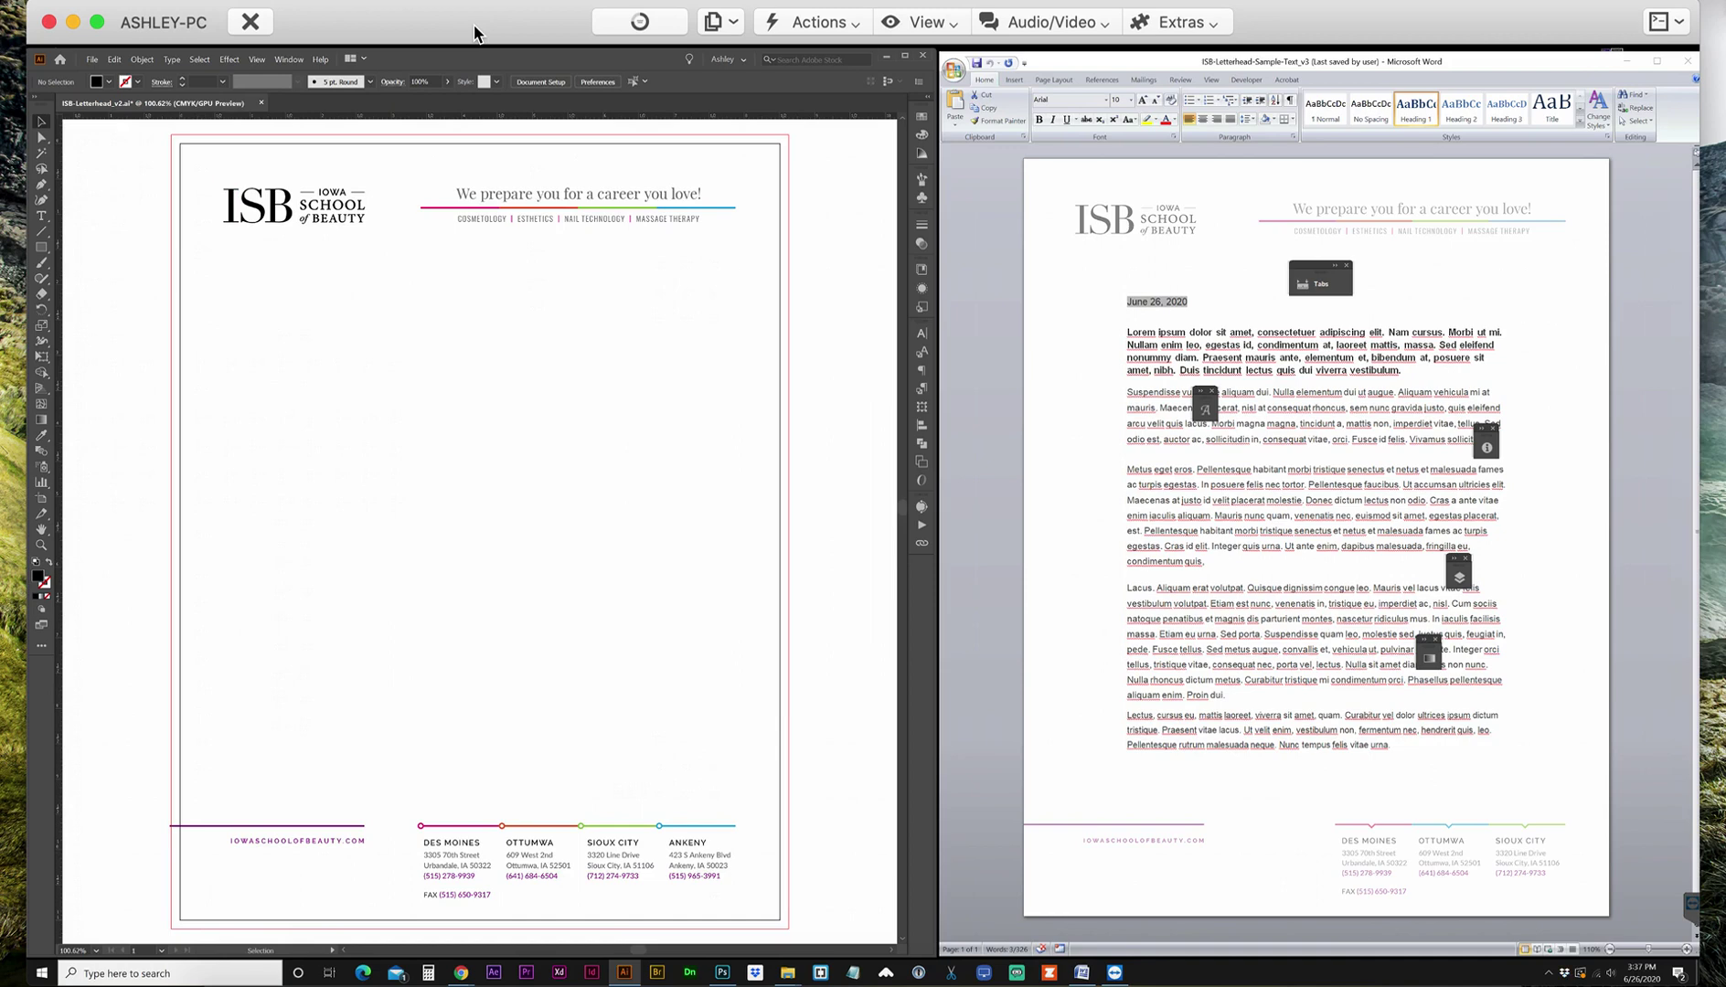
key(z)
drag(162, 850, 351, 850)
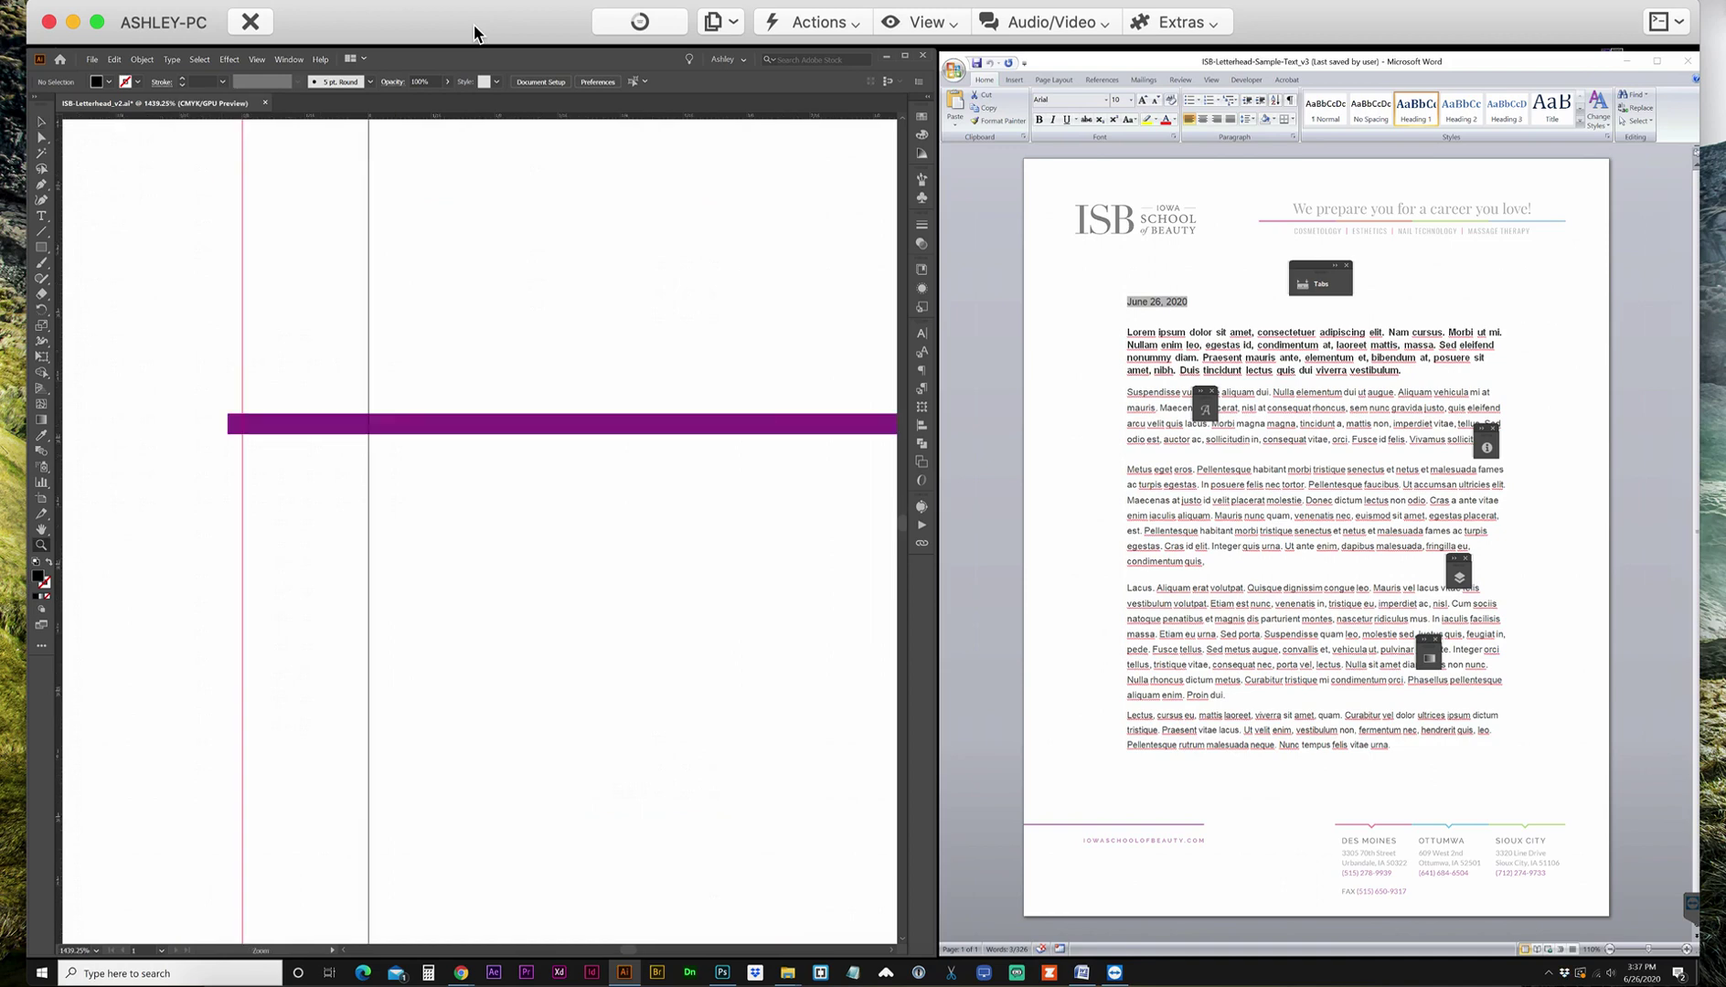
key(ctrl+0)
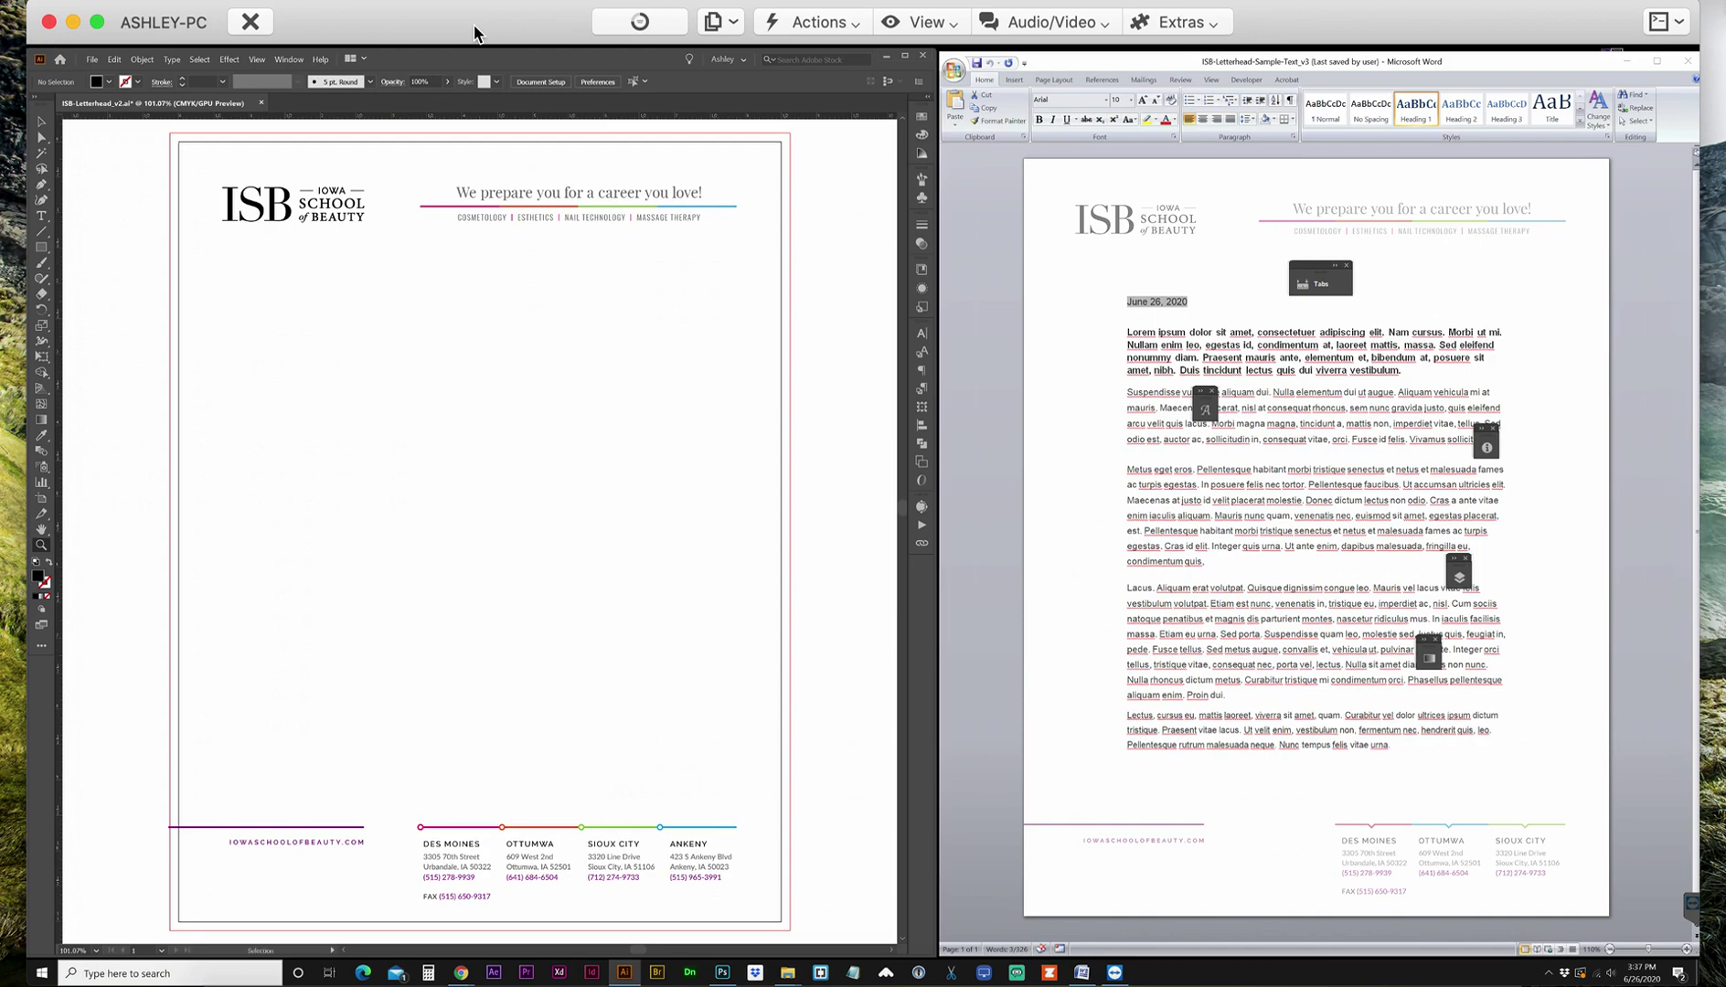
key(ctrl+space)
drag(159, 817, 193, 837)
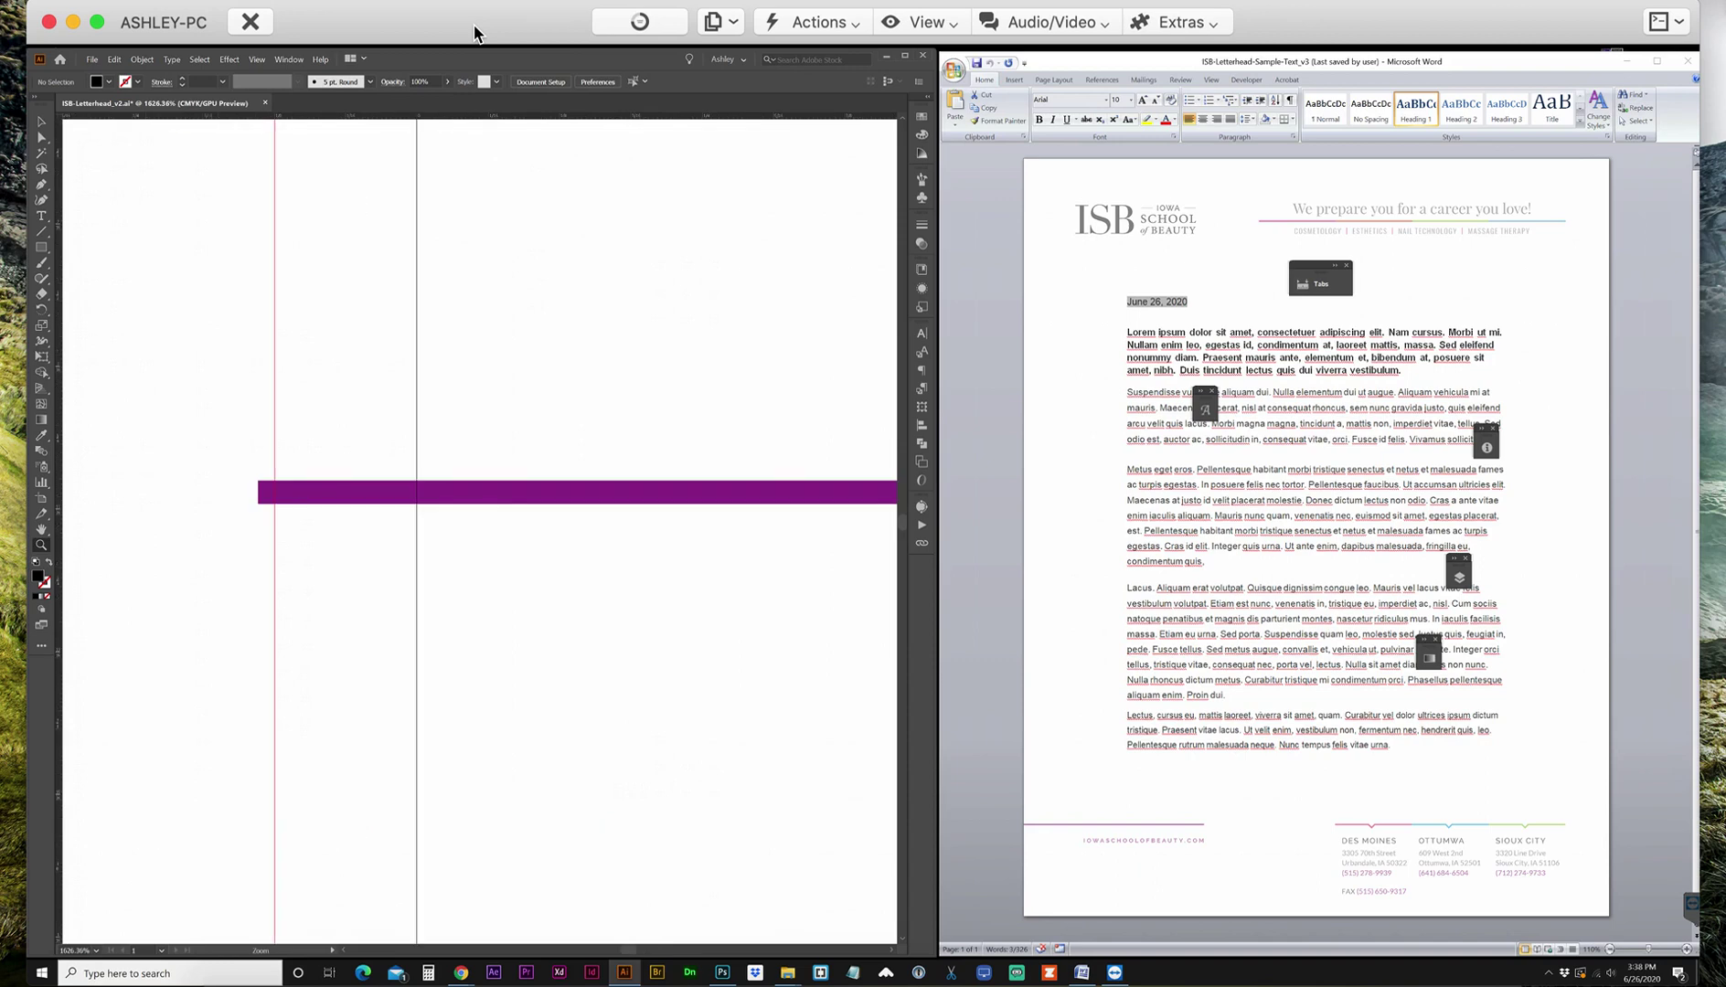
key(ctrl+0)
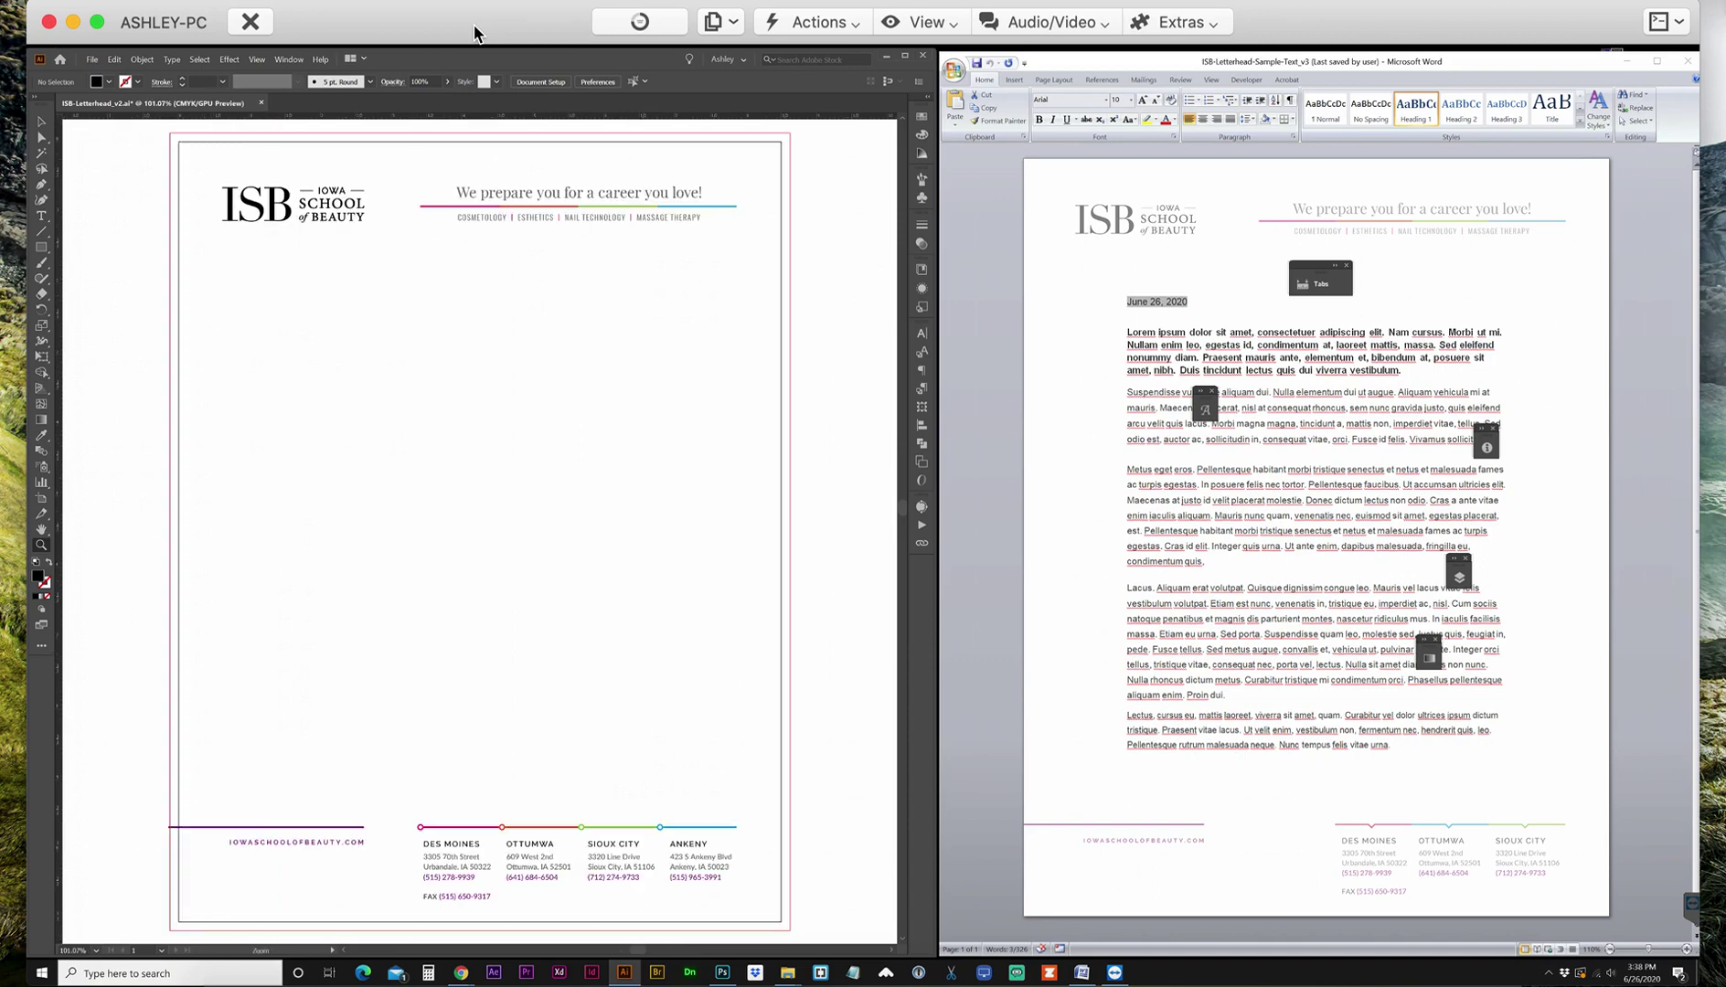
key(alt+Tab)
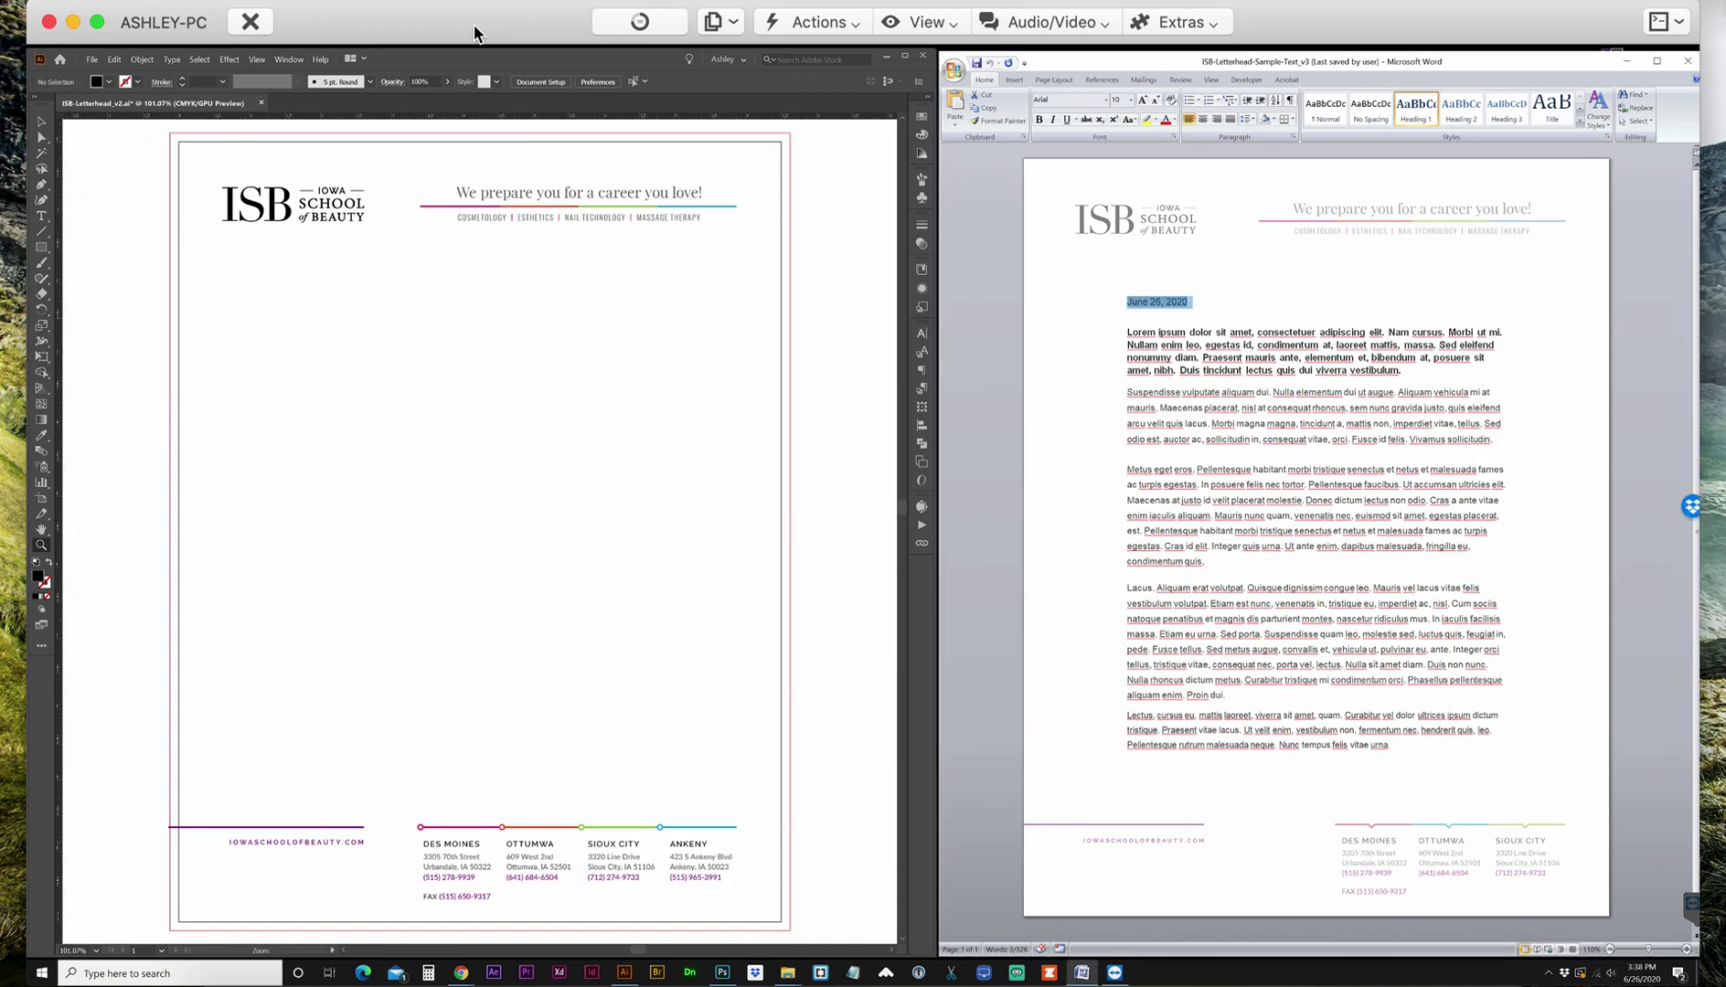
Step: Create a new blank Word document and snap it to the right half of the screen
key(alt+f)
key(n)
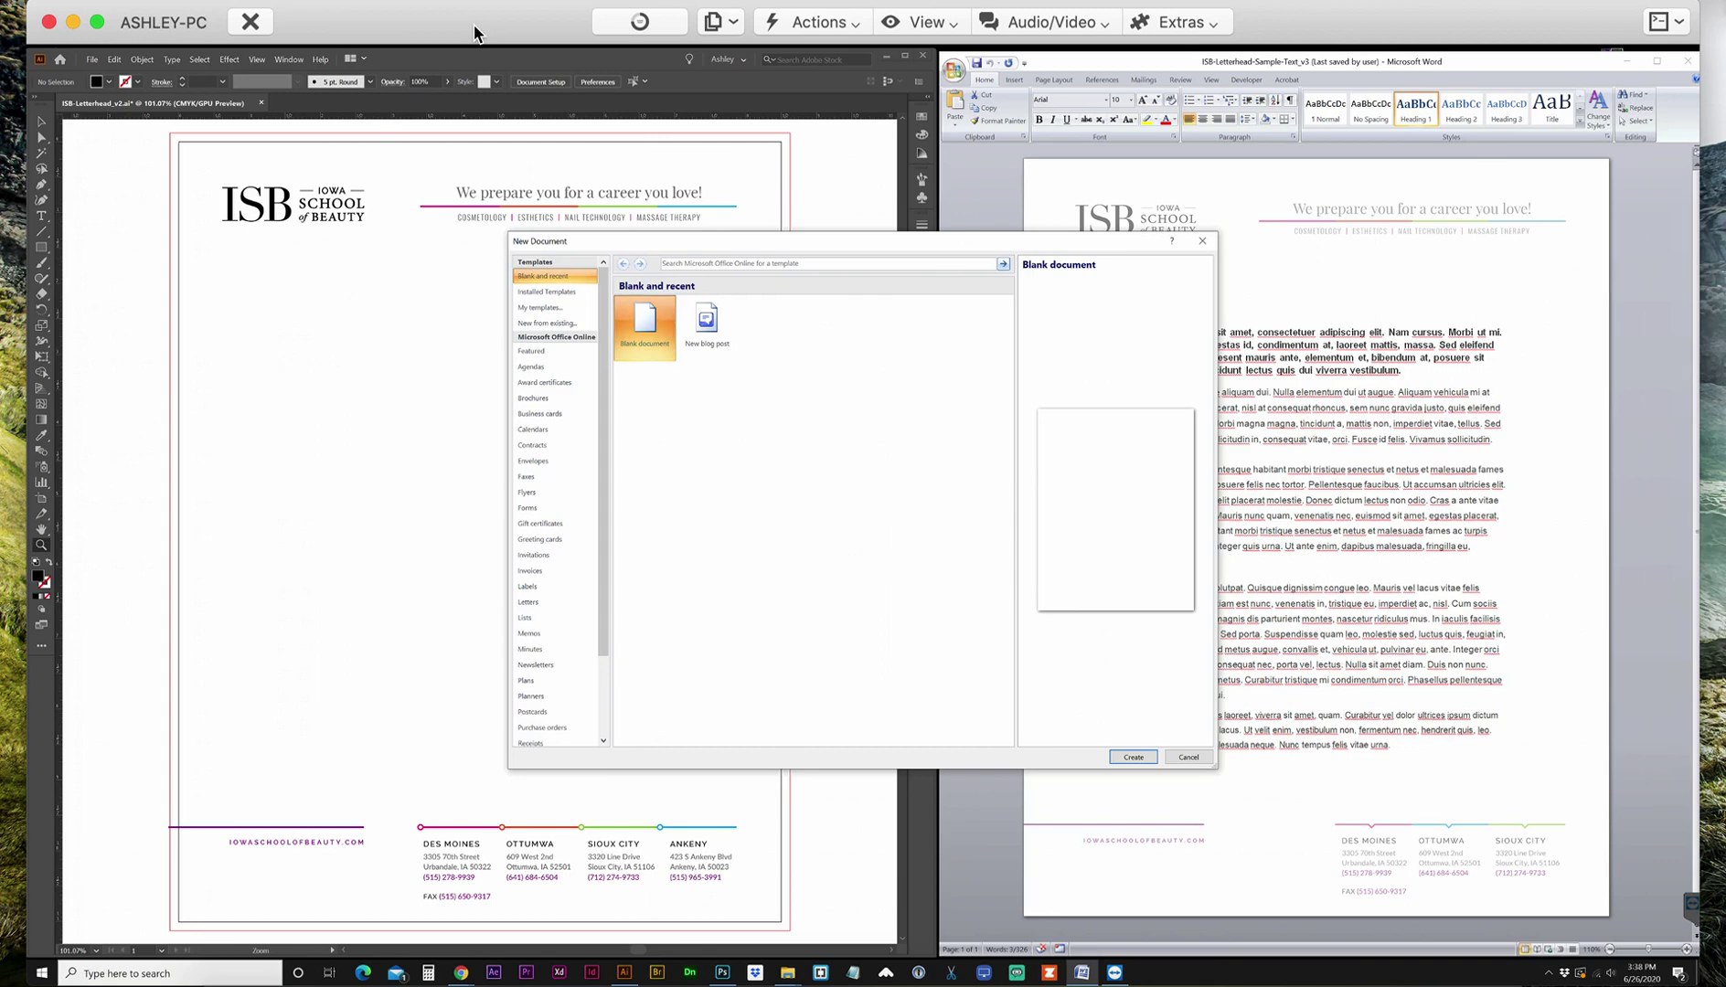
key(Return)
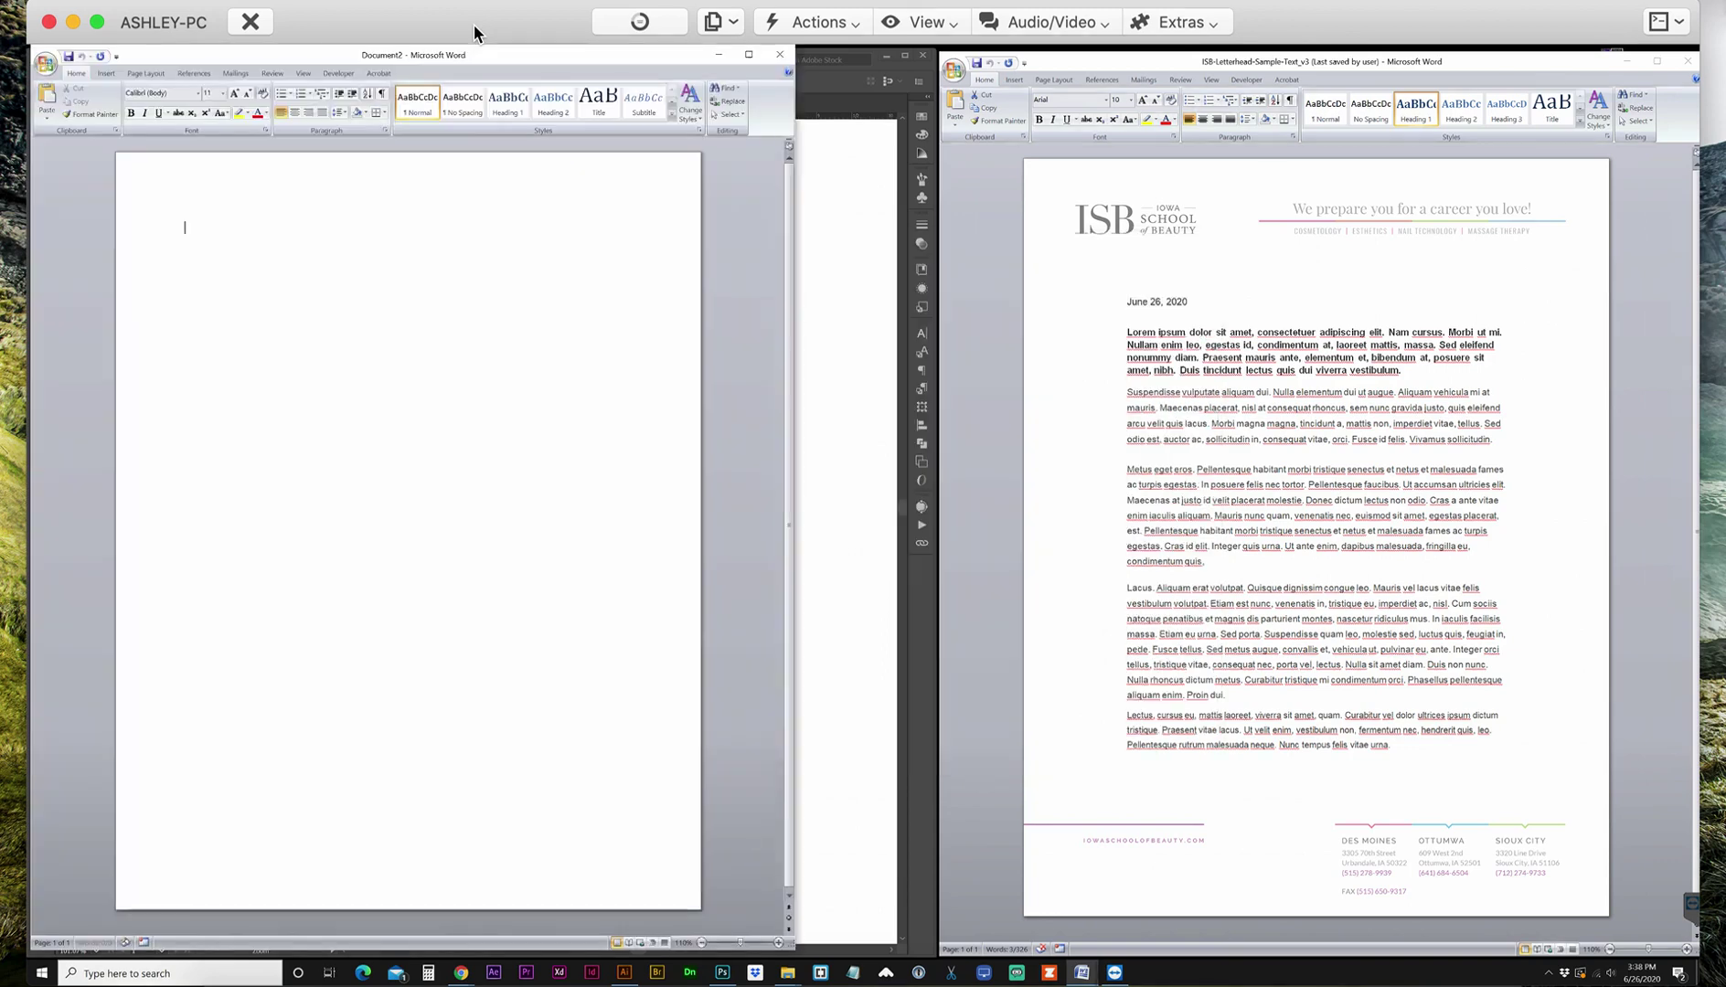
key(super+Right)
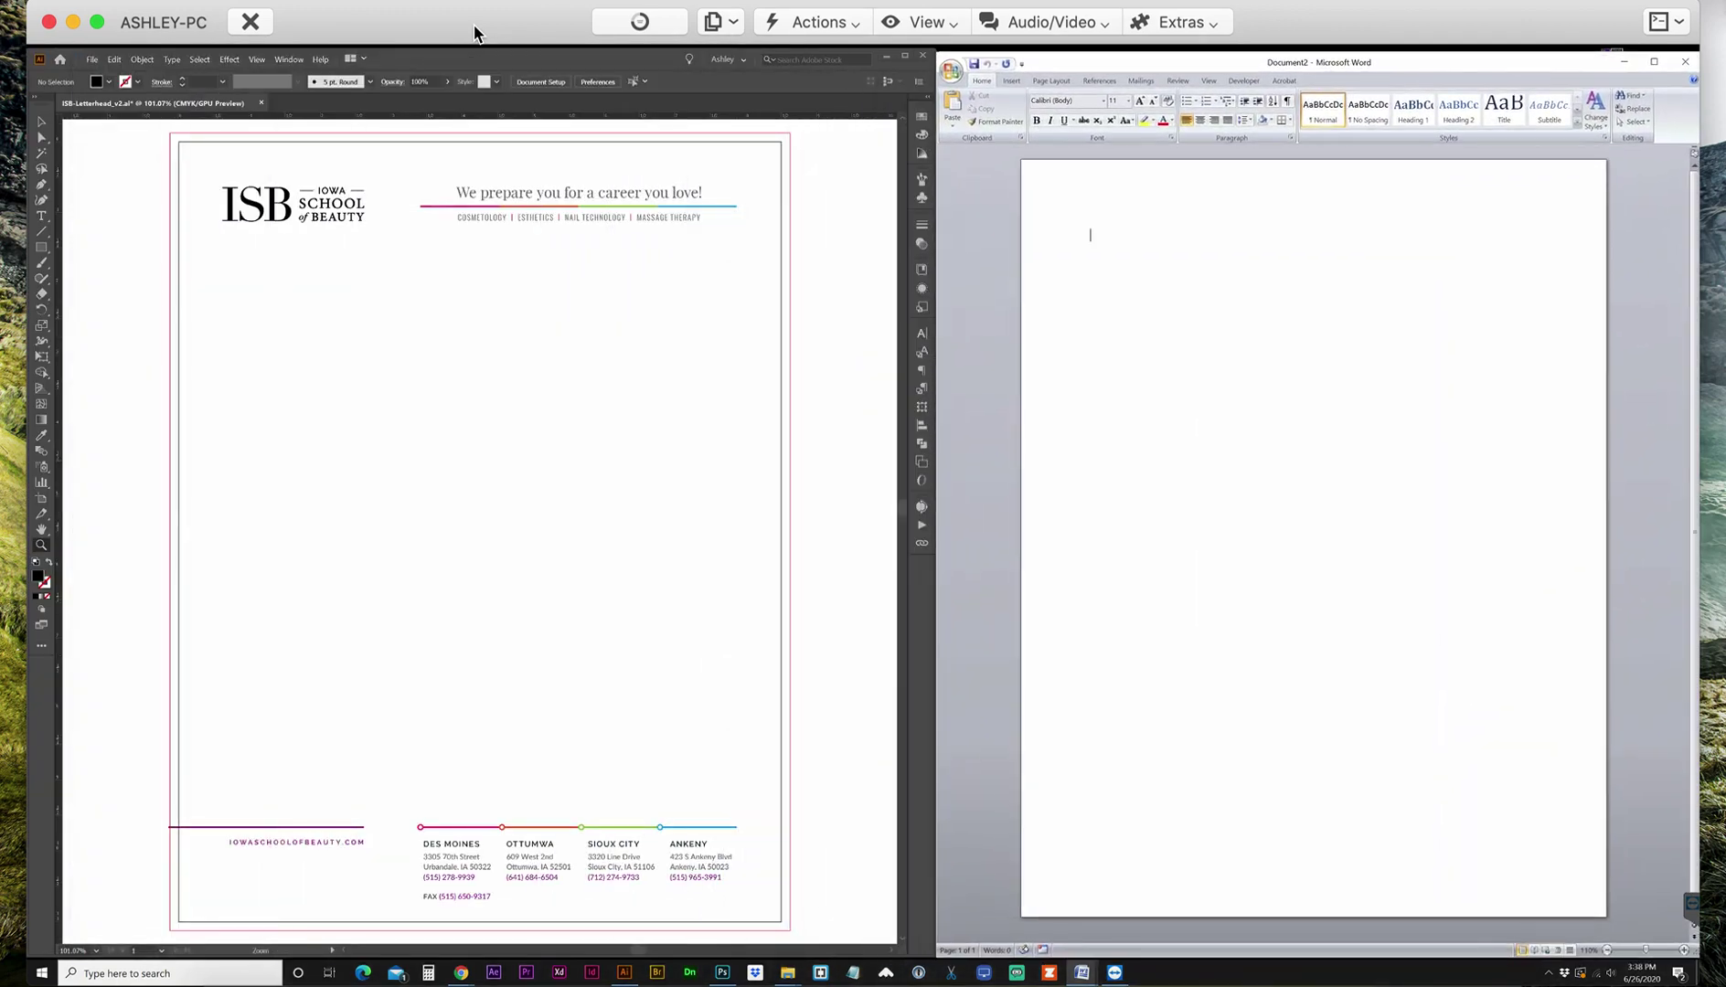
Step: Start editing the page header of the new document
key(alt+n)
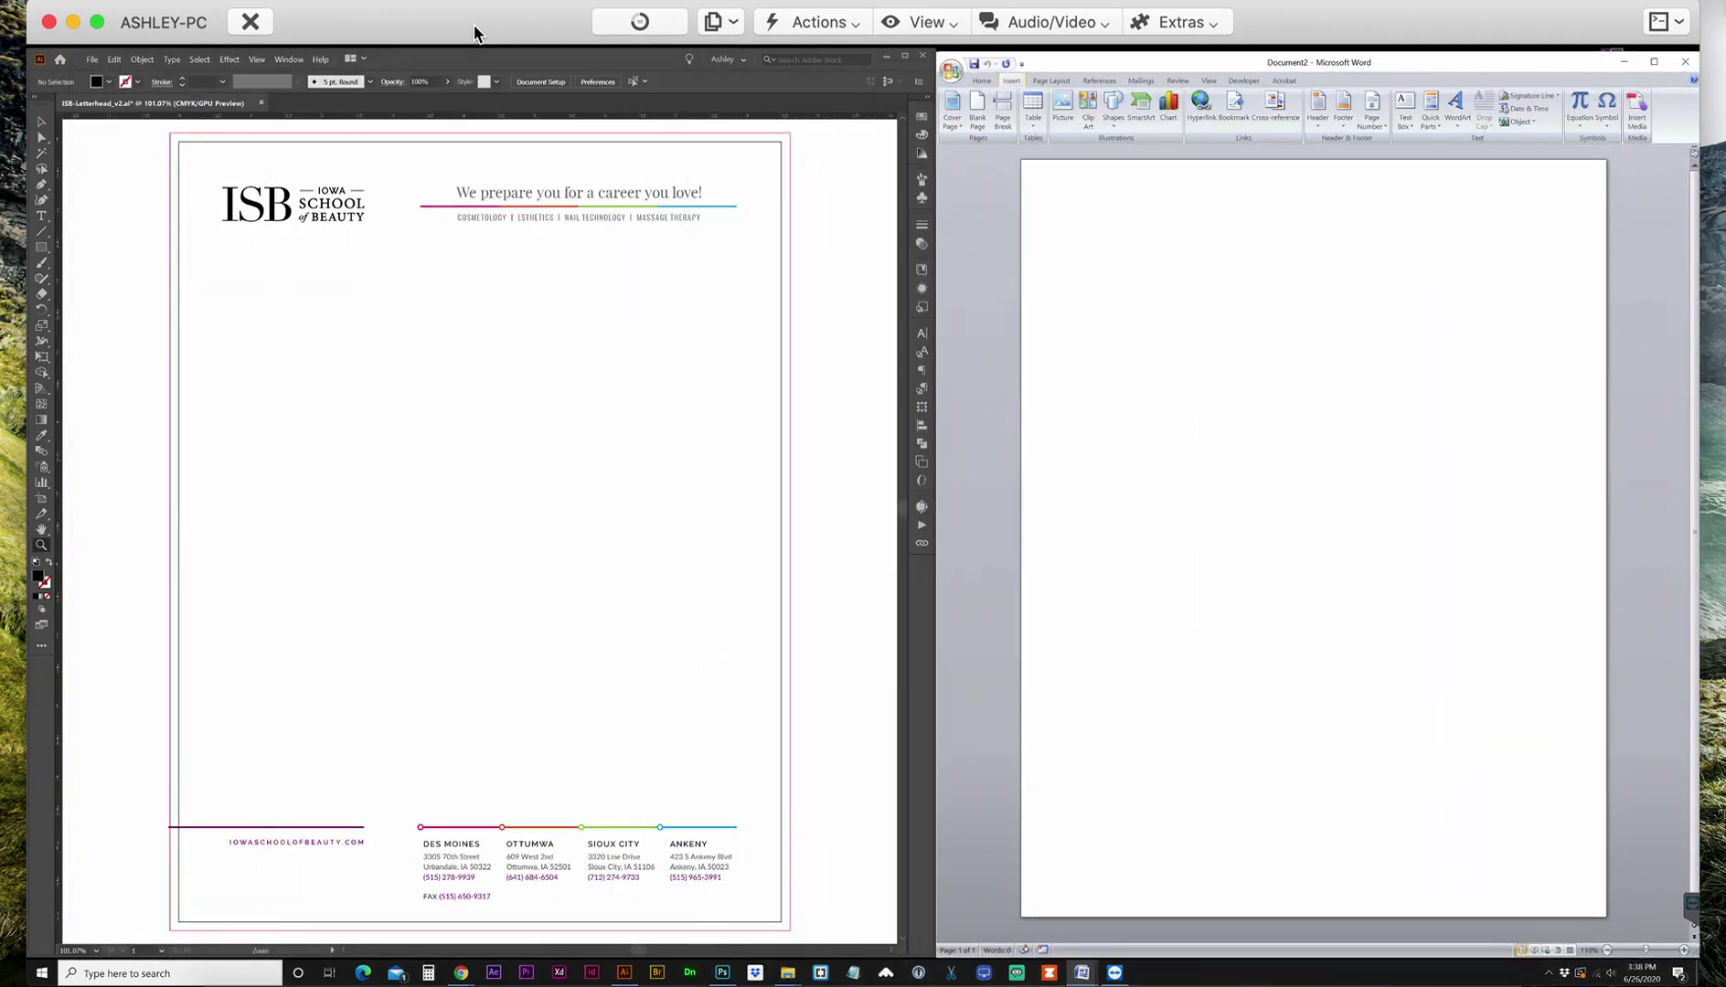
key(h)
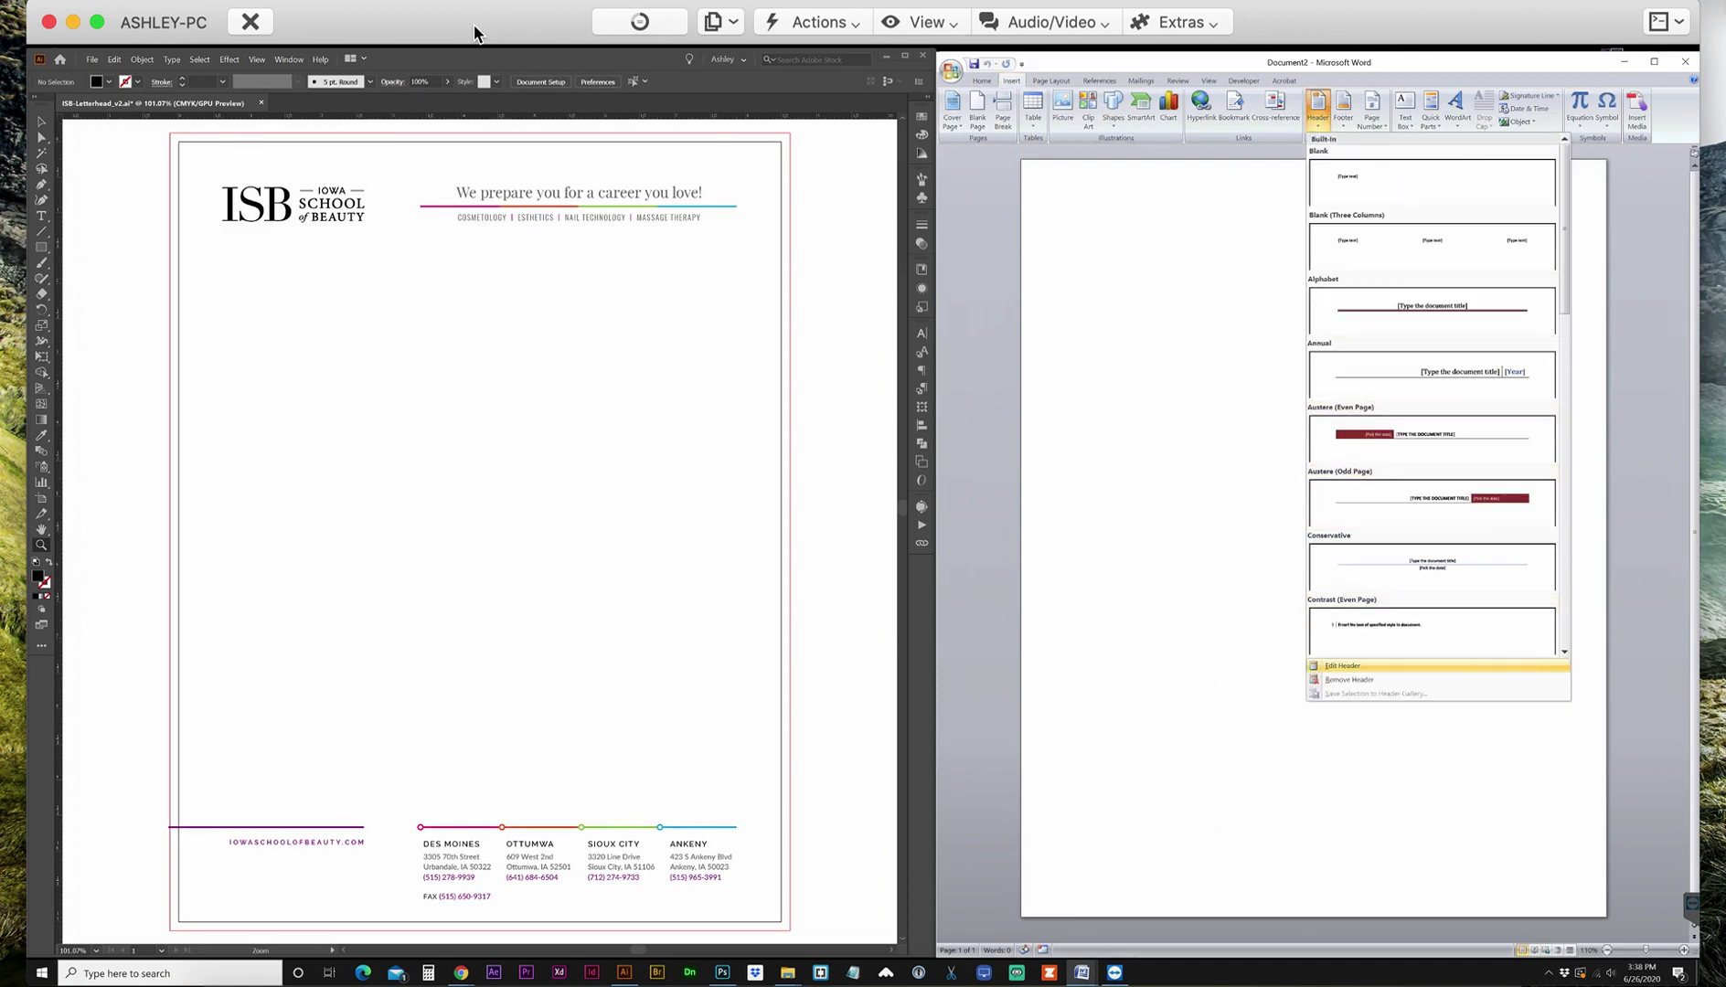
key(Return)
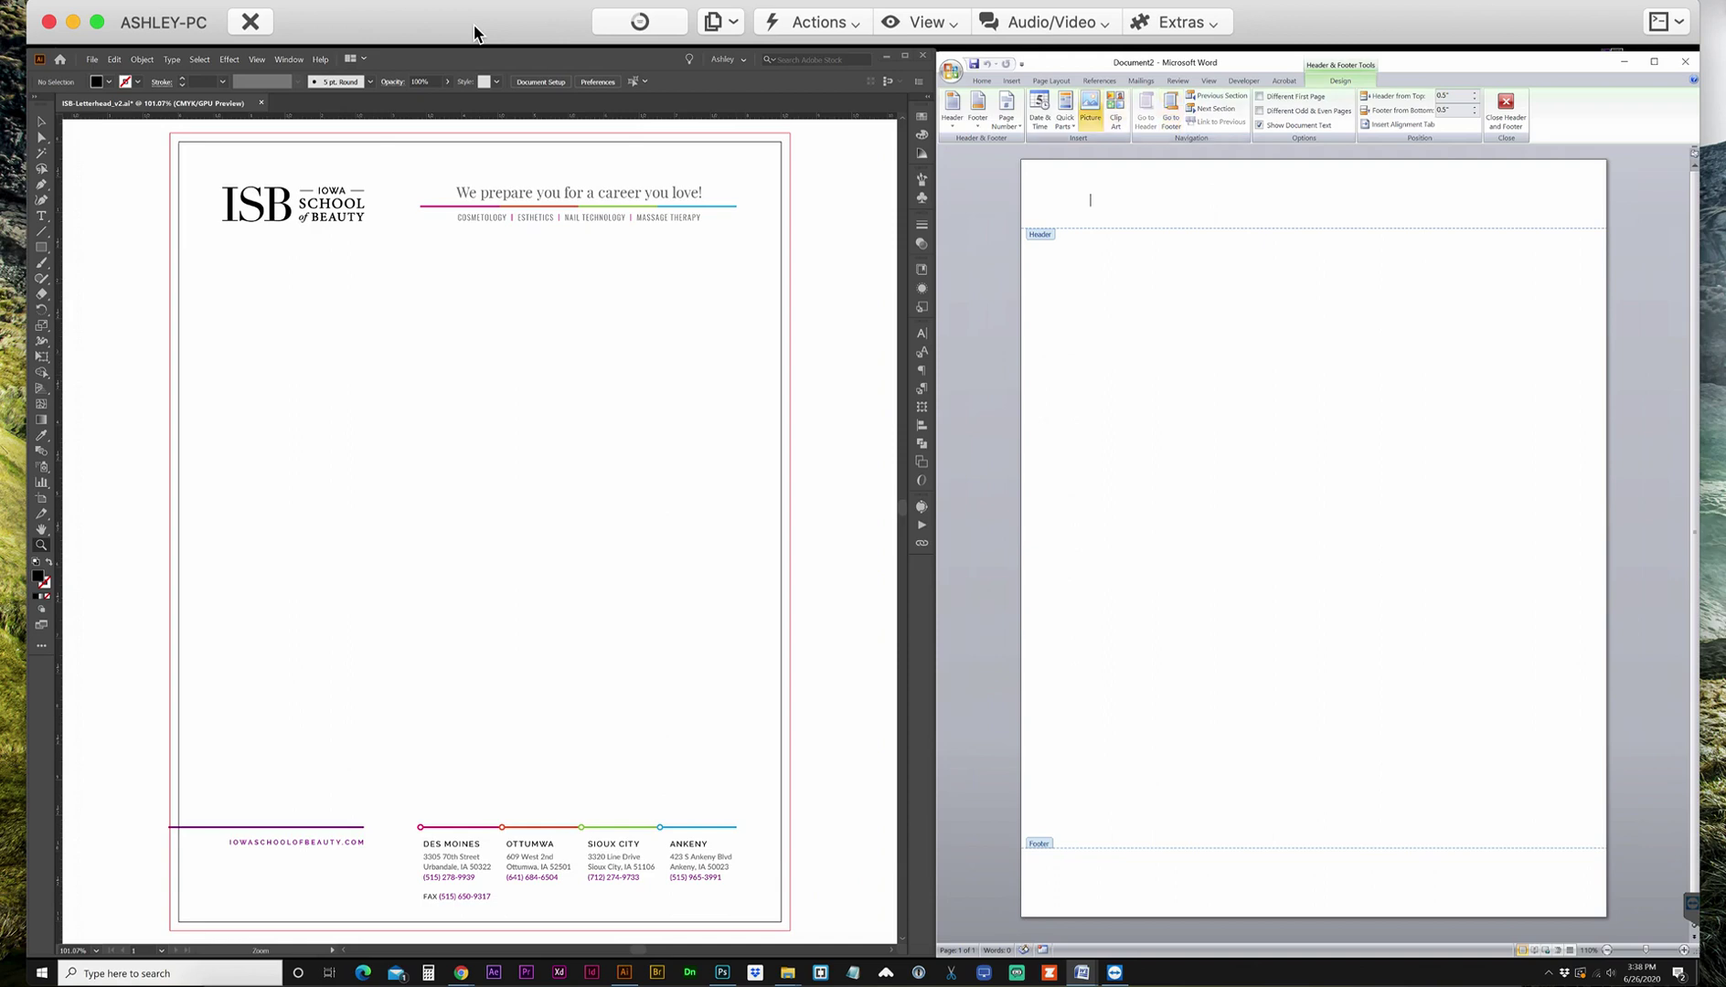
Step: Insert the exported letterhead JPEG from the Versions folder into the header
click(1090, 110)
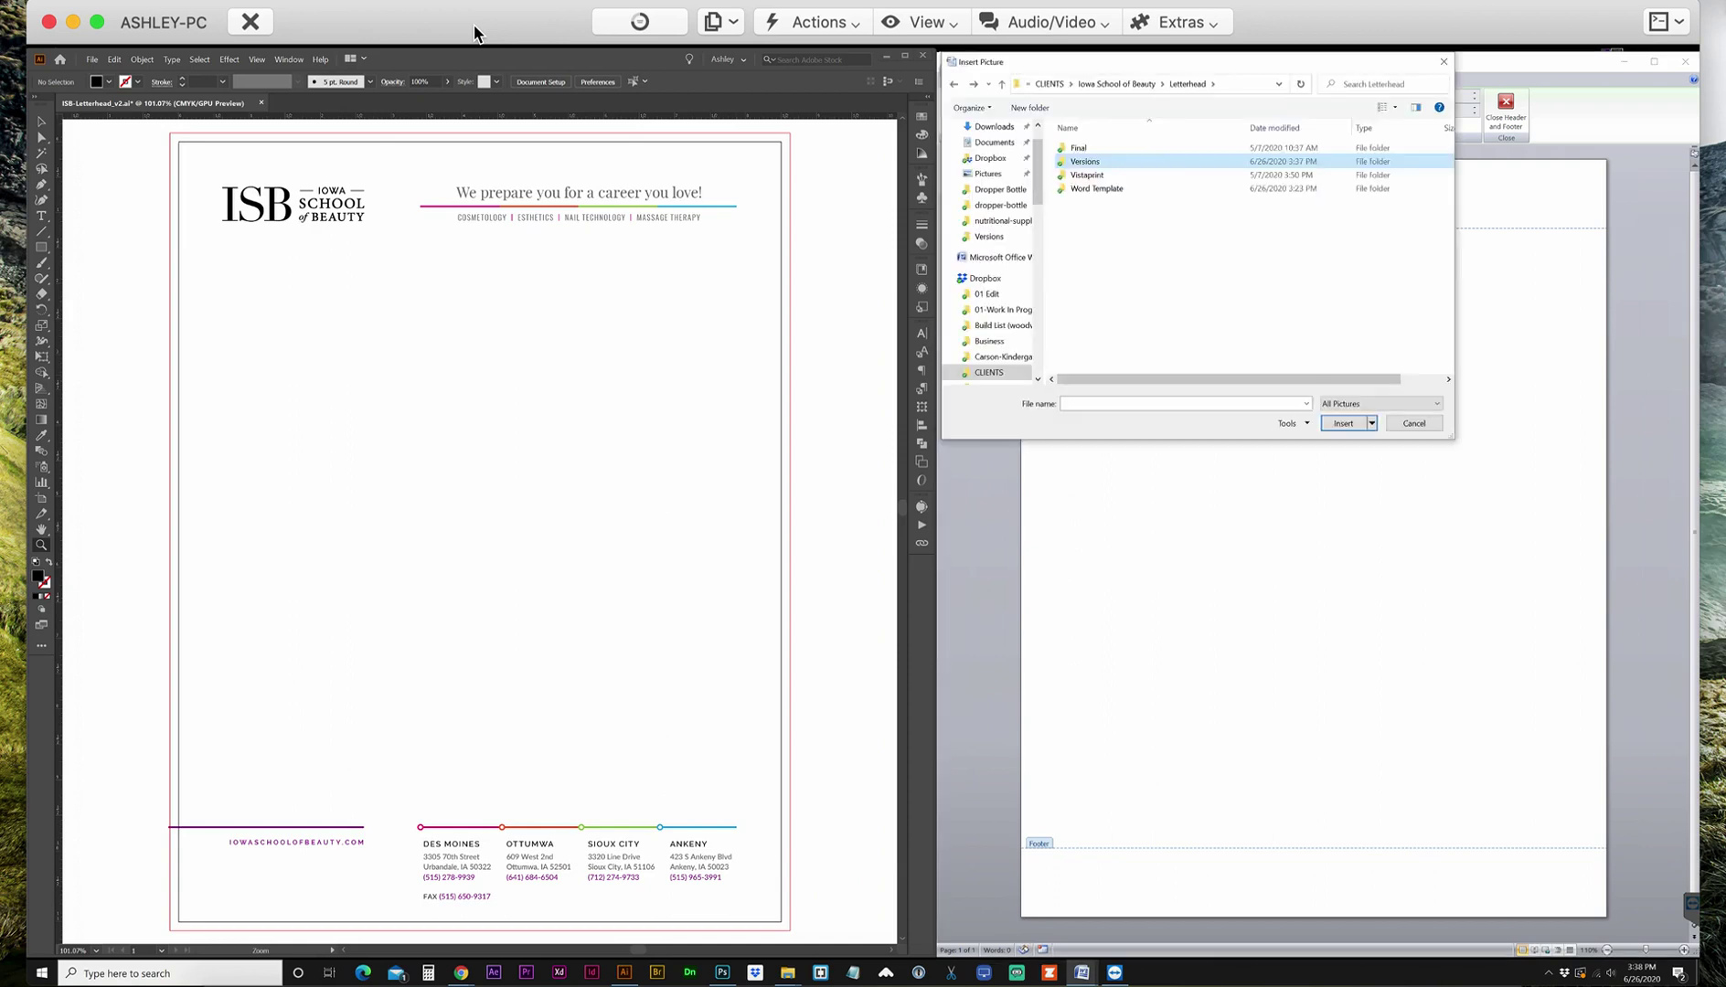
key(Right)
click(1168, 173)
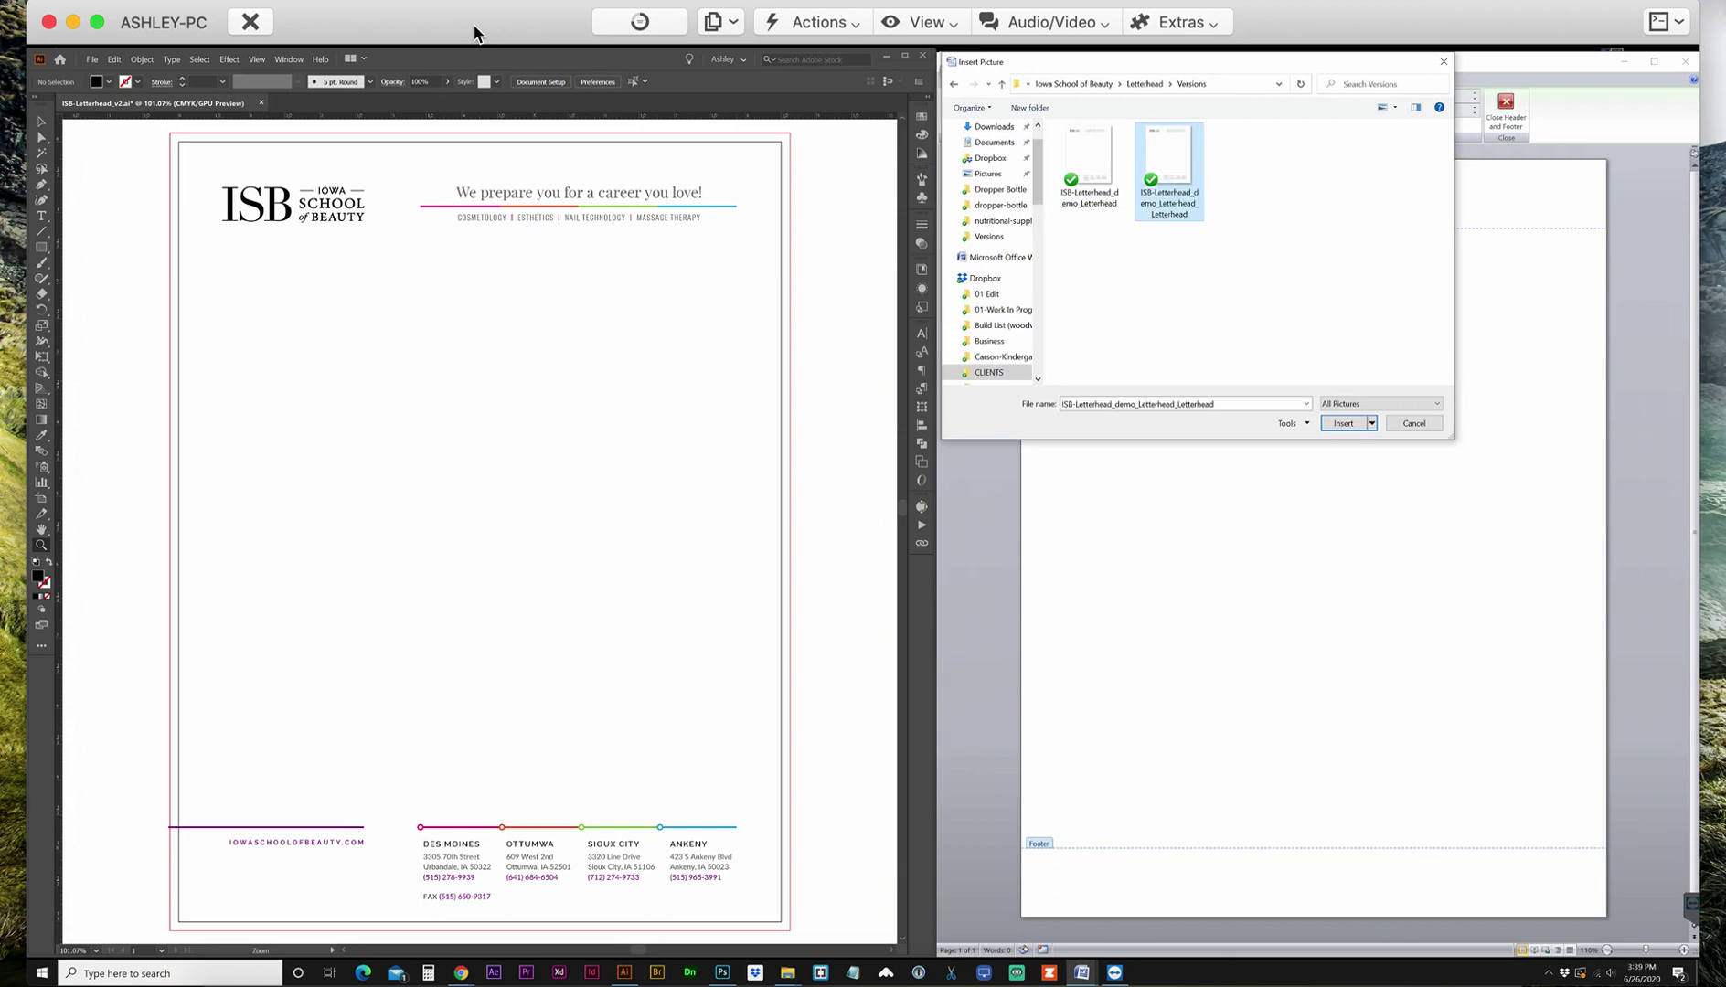
key(Return)
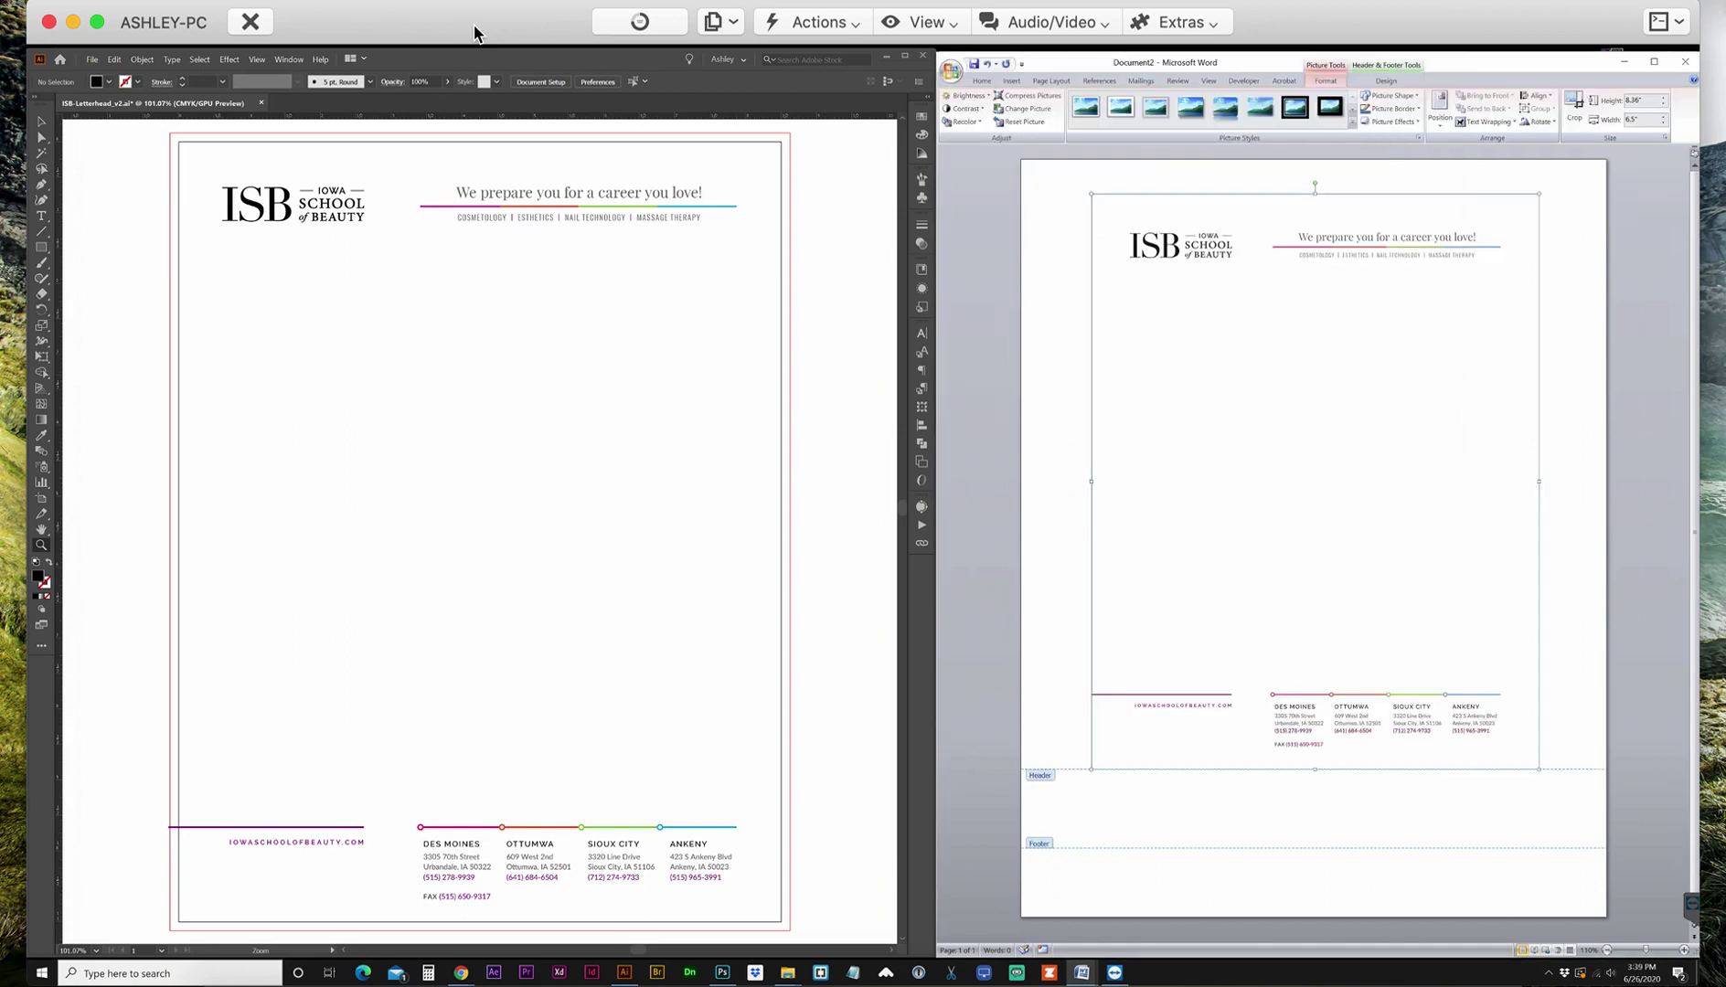
Step: Wrap the header picture Behind Text and select its height box to enter 11 inches
click(1486, 121)
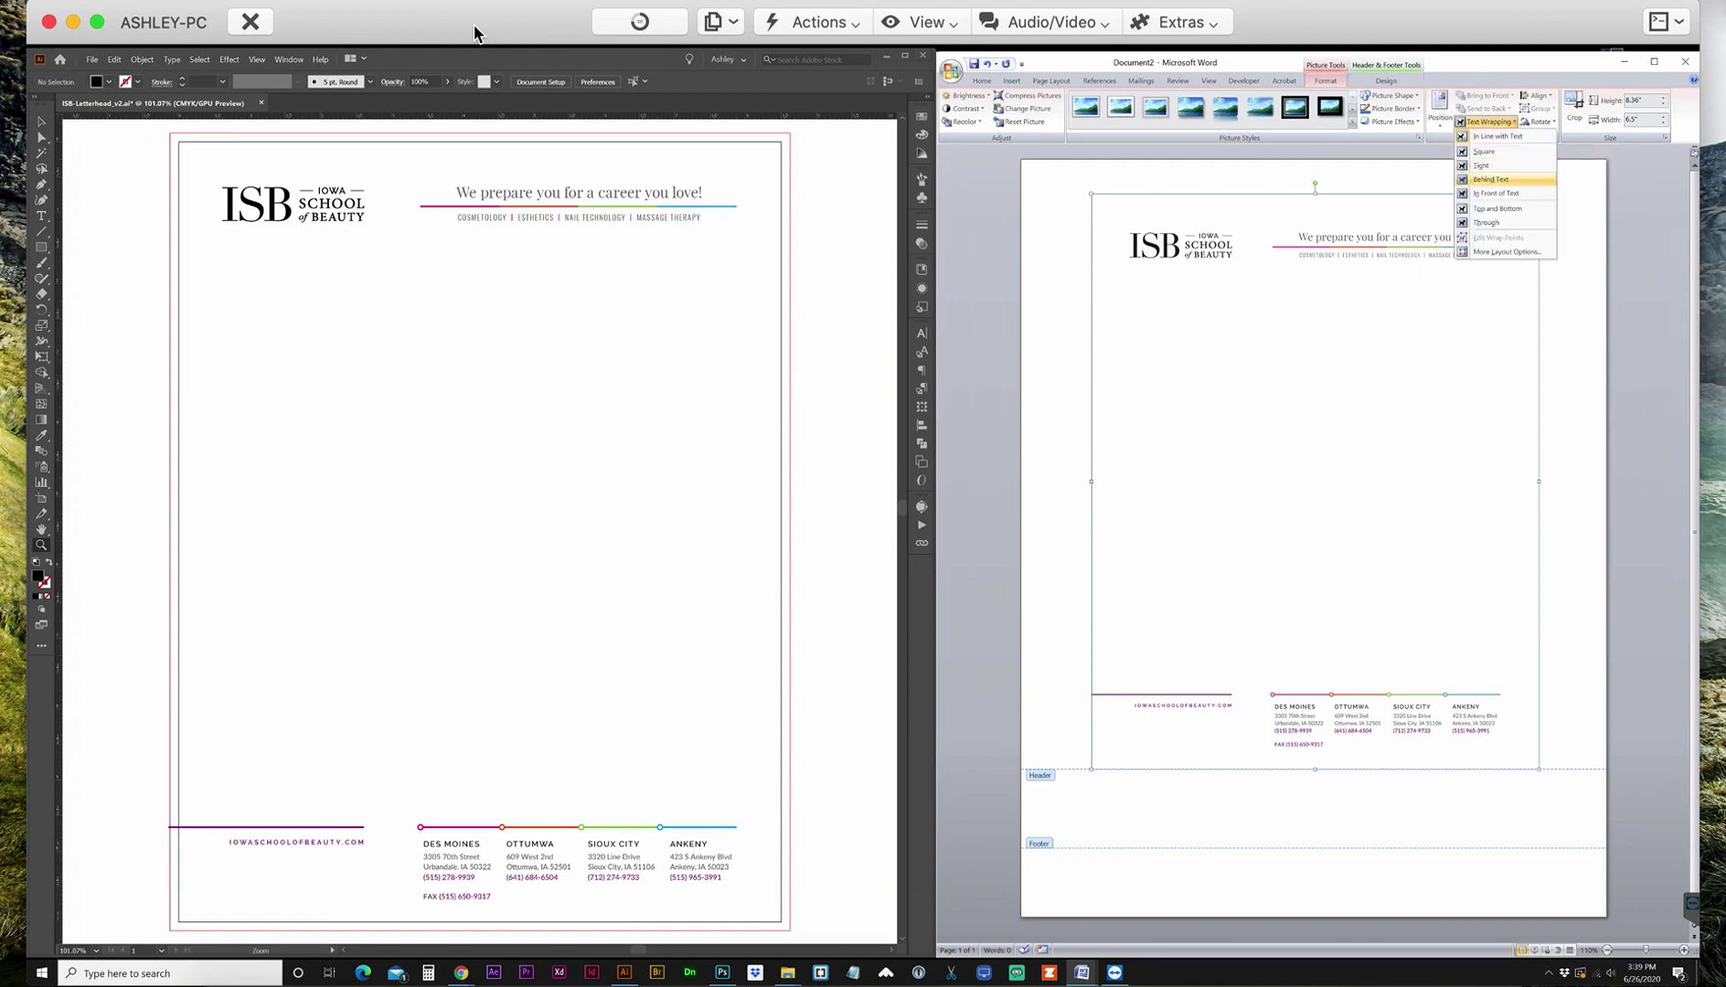
click(1491, 179)
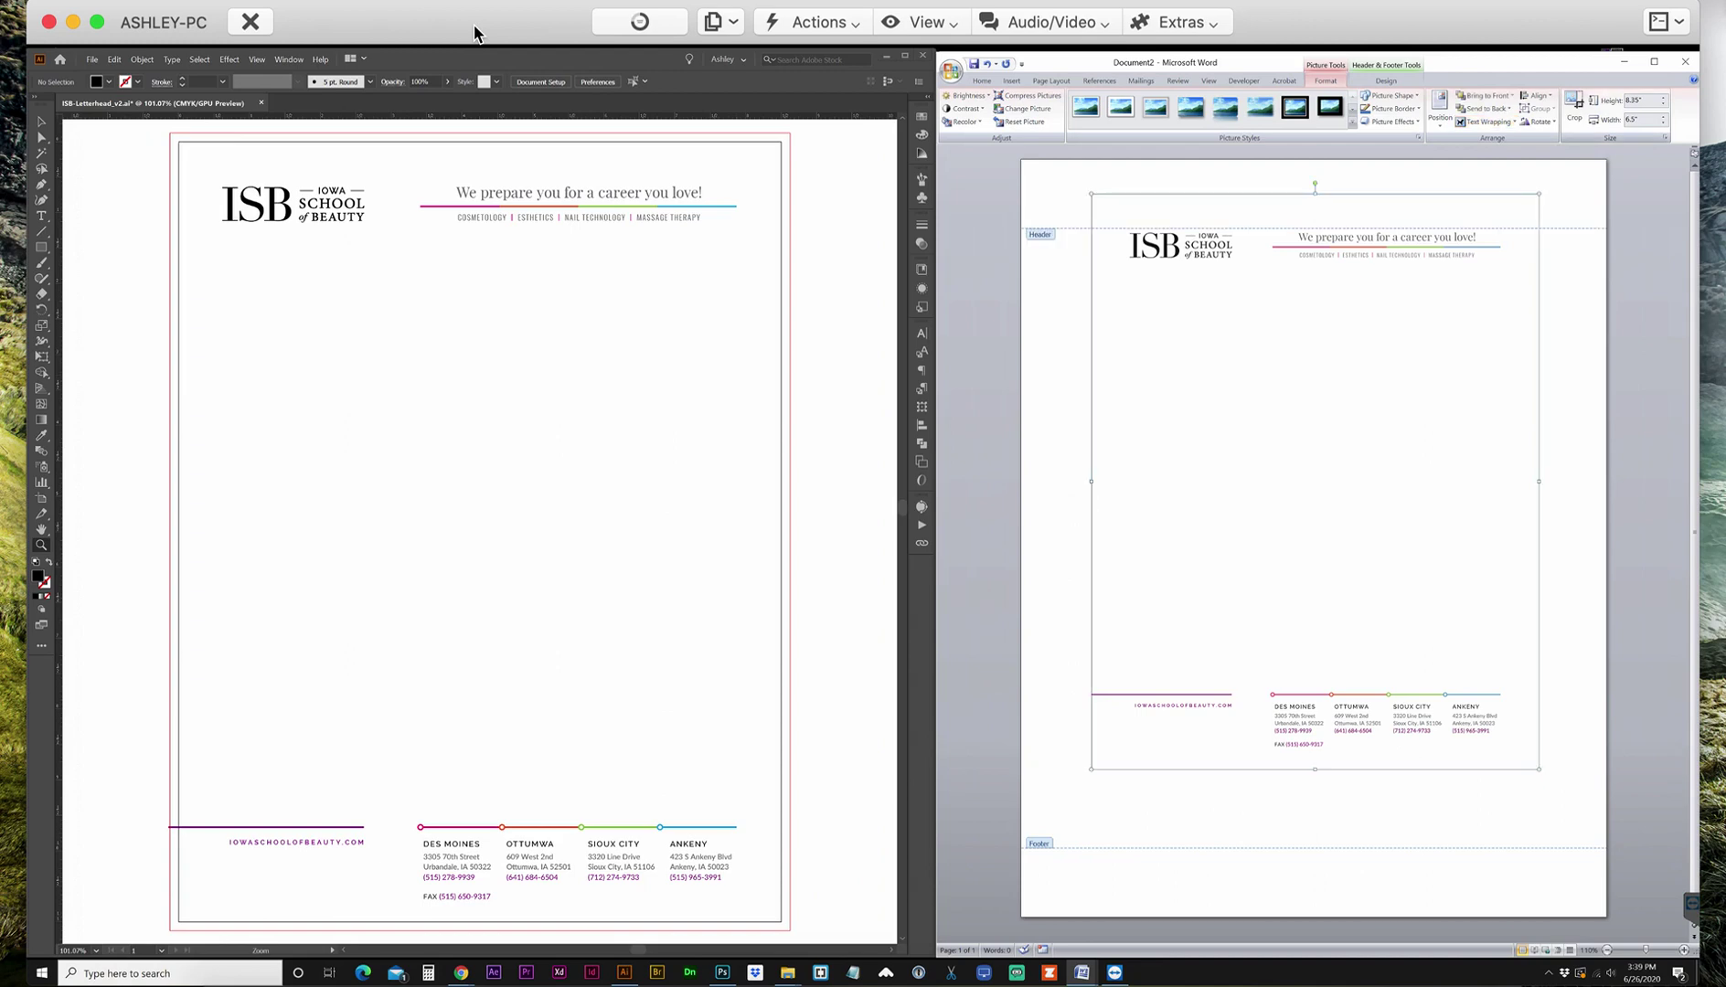
click(1636, 99)
text(11)
Step: Apply the 11 inch picture height and set alignment relative to the page, not margins
key(Tab)
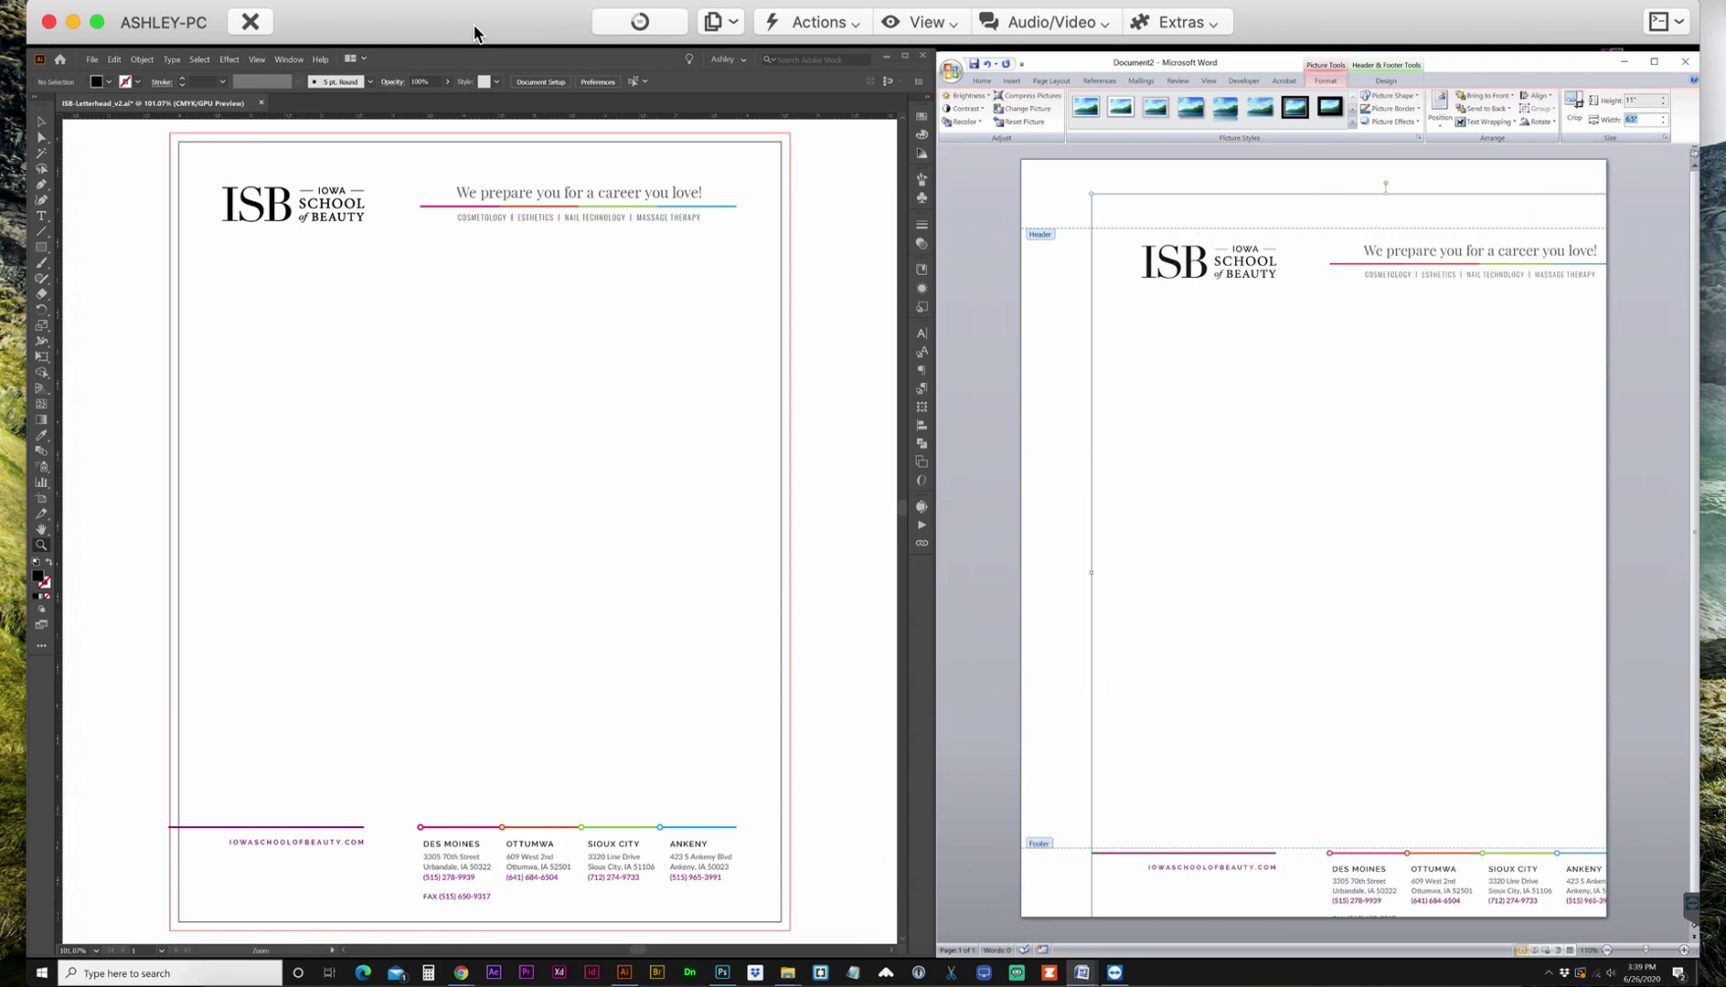
click(1539, 96)
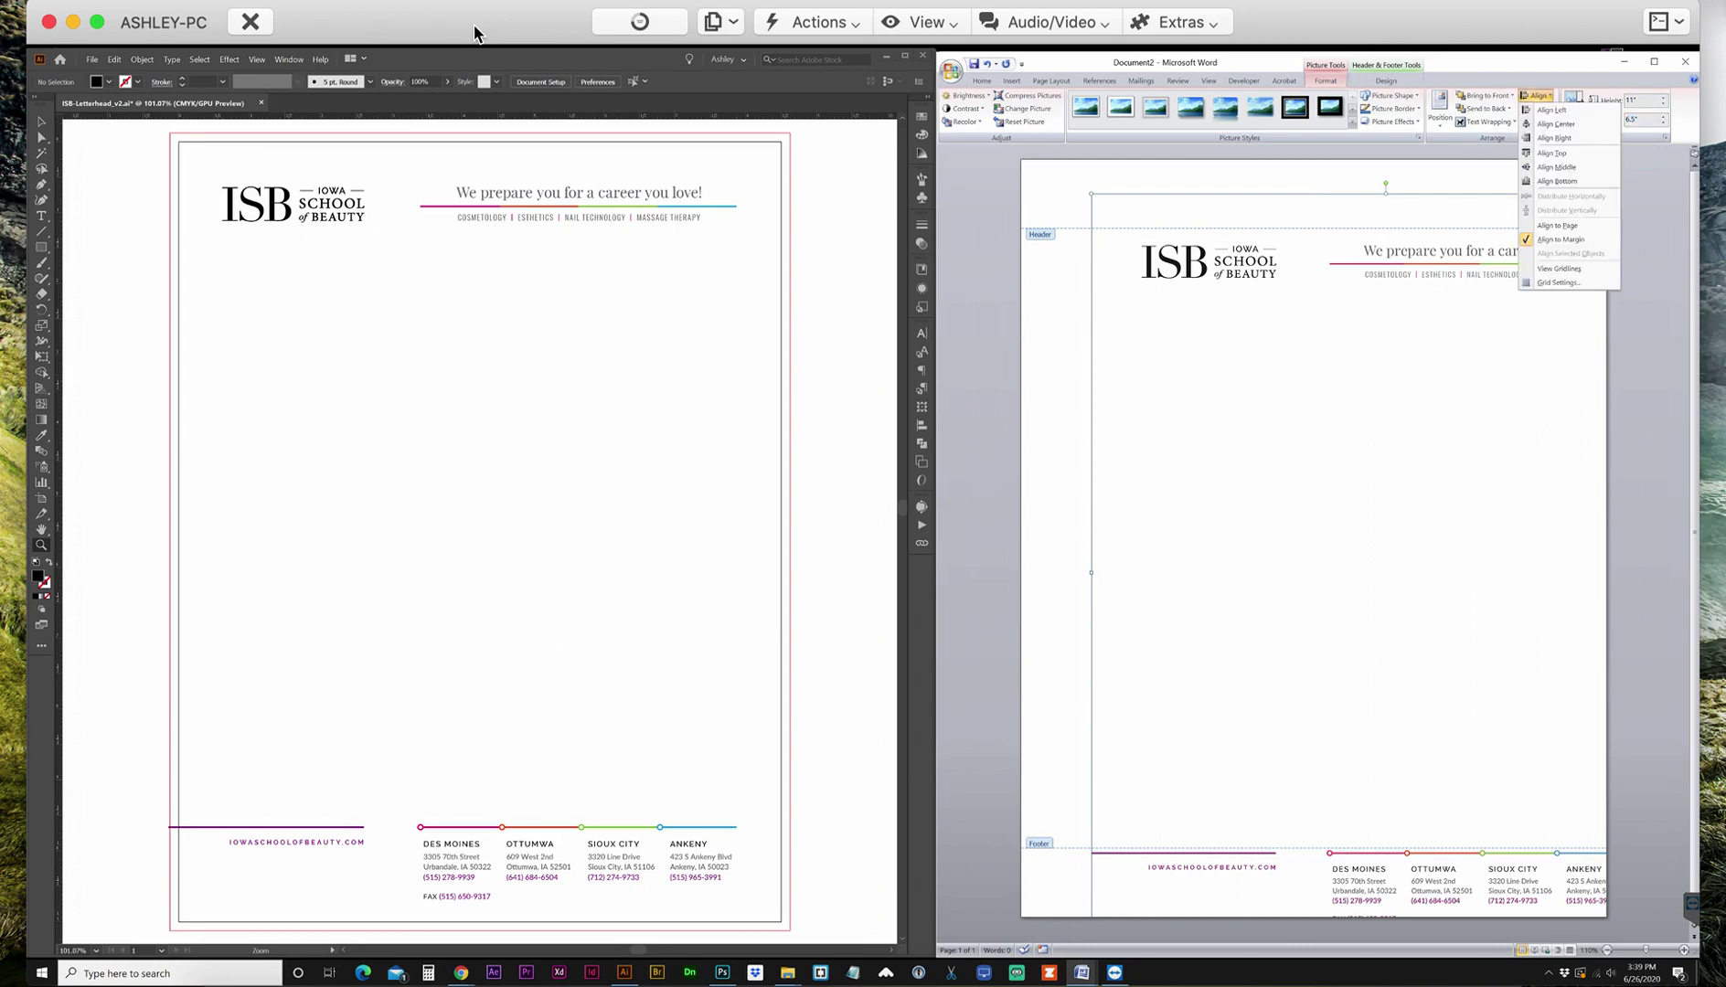
click(1558, 225)
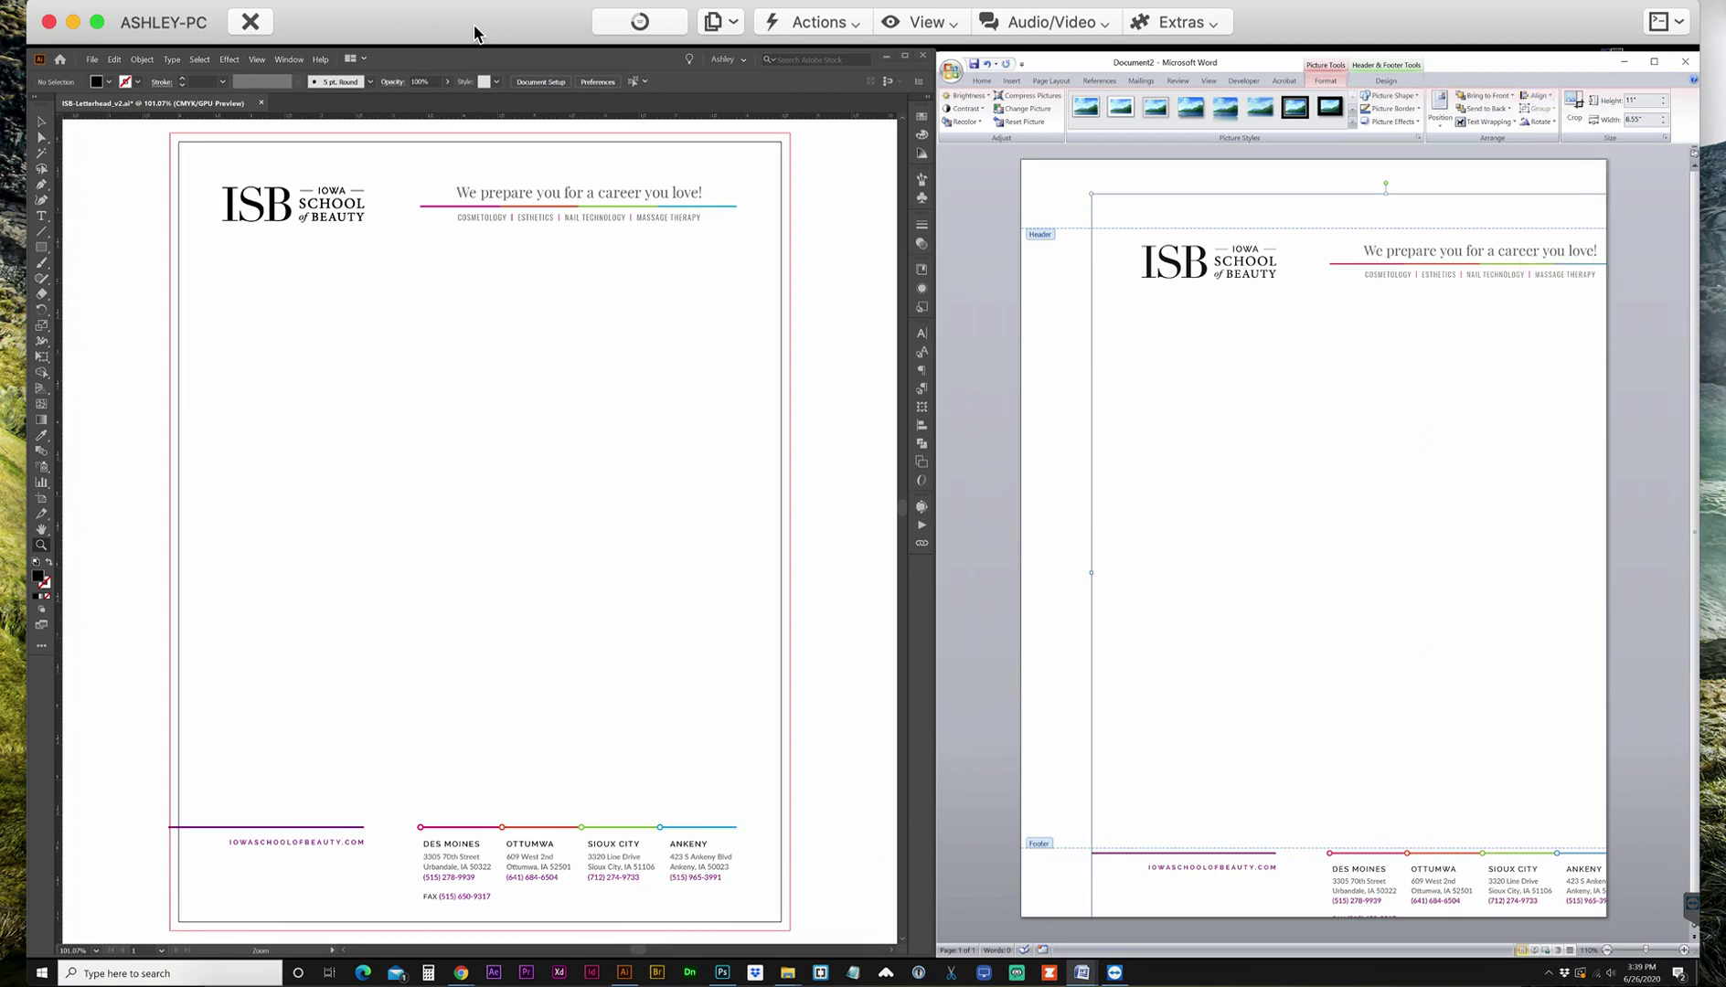
Step: Align the header image to the page's left edge and top edge
click(1538, 96)
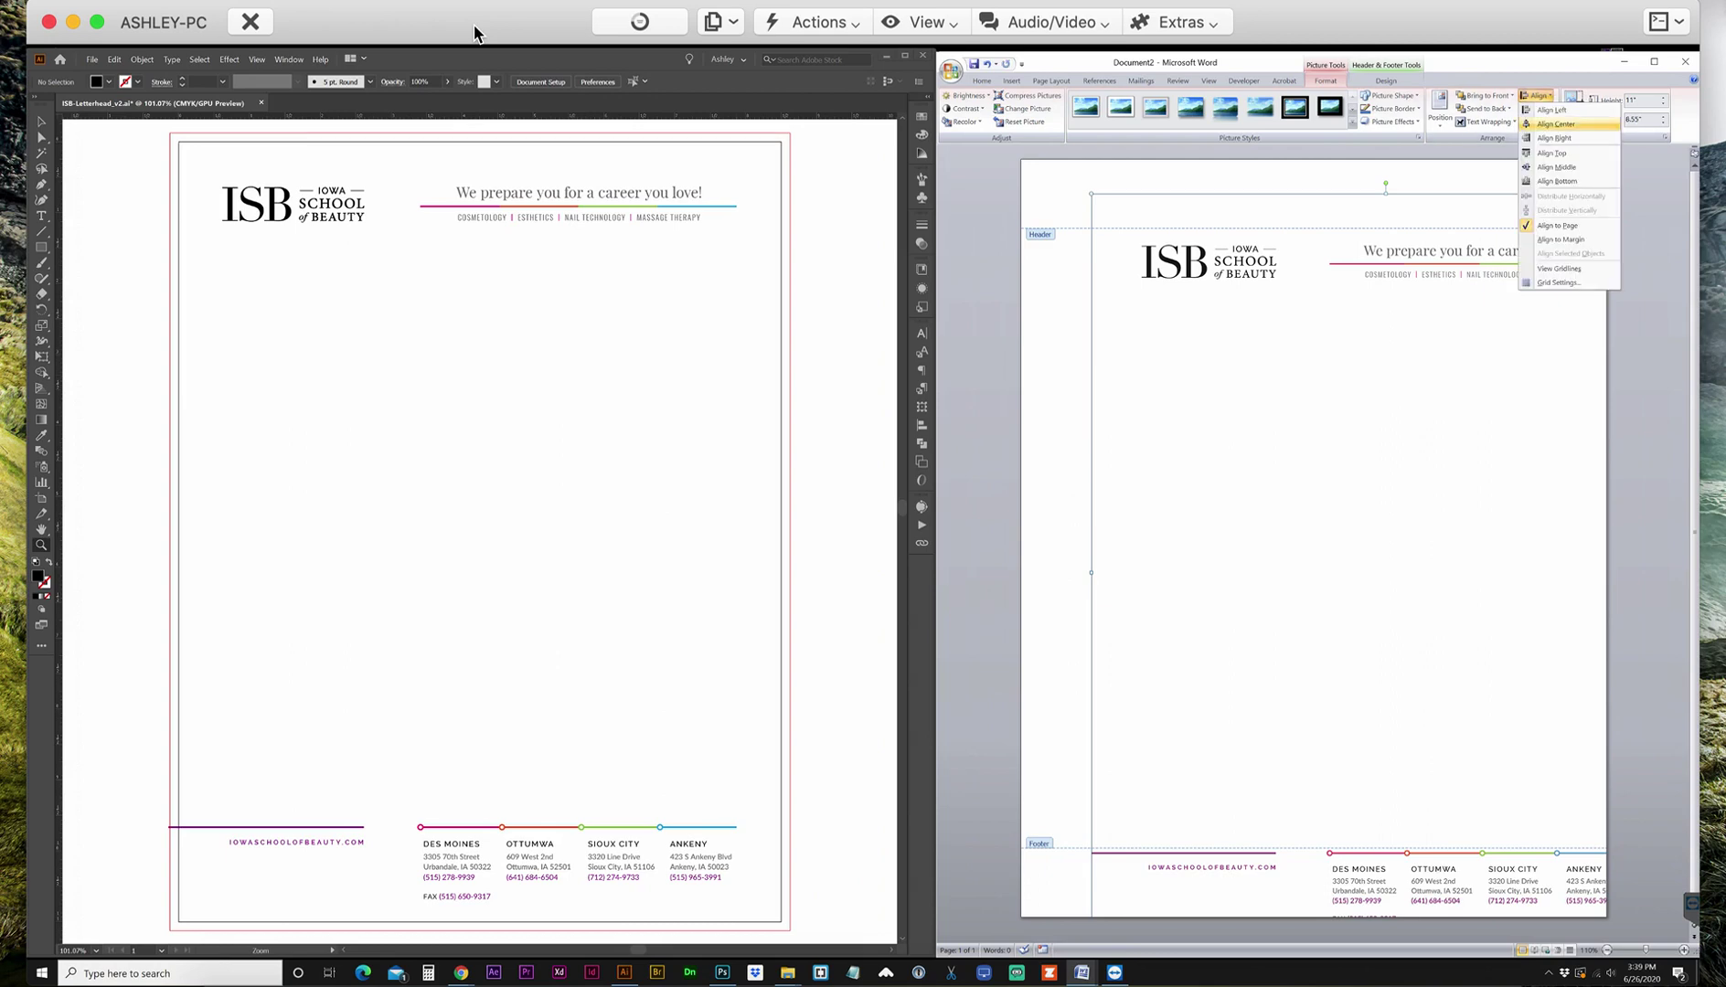
click(1550, 109)
click(1538, 96)
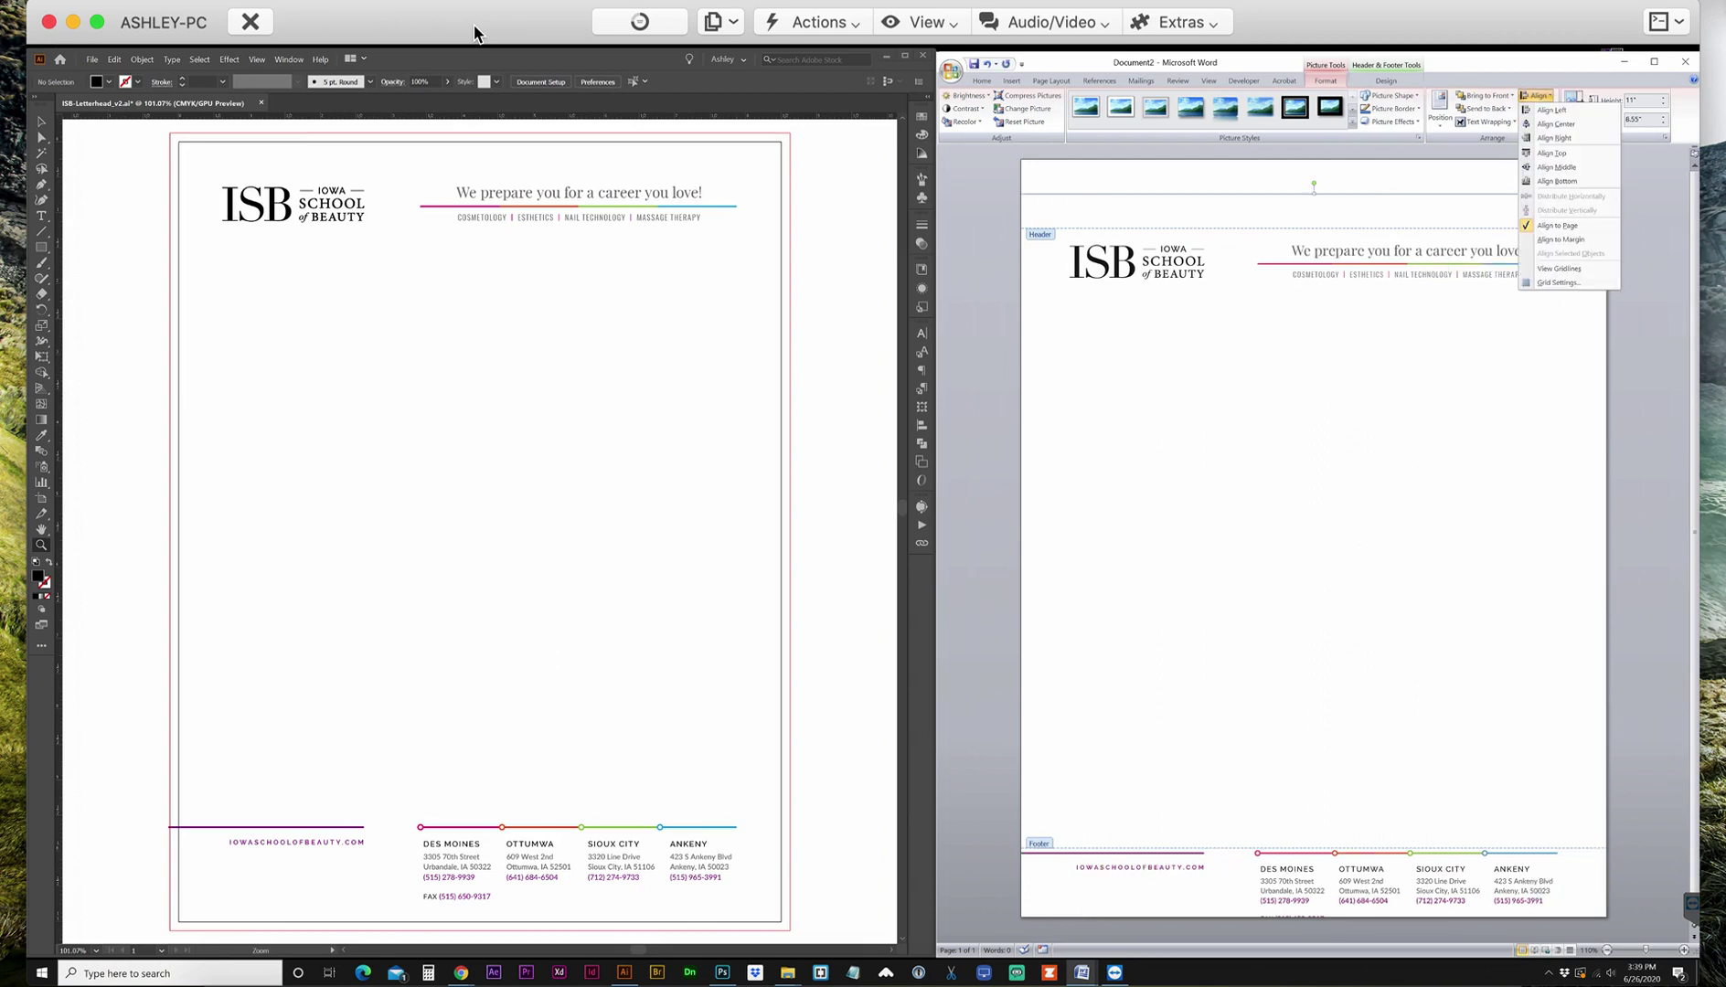
click(1551, 153)
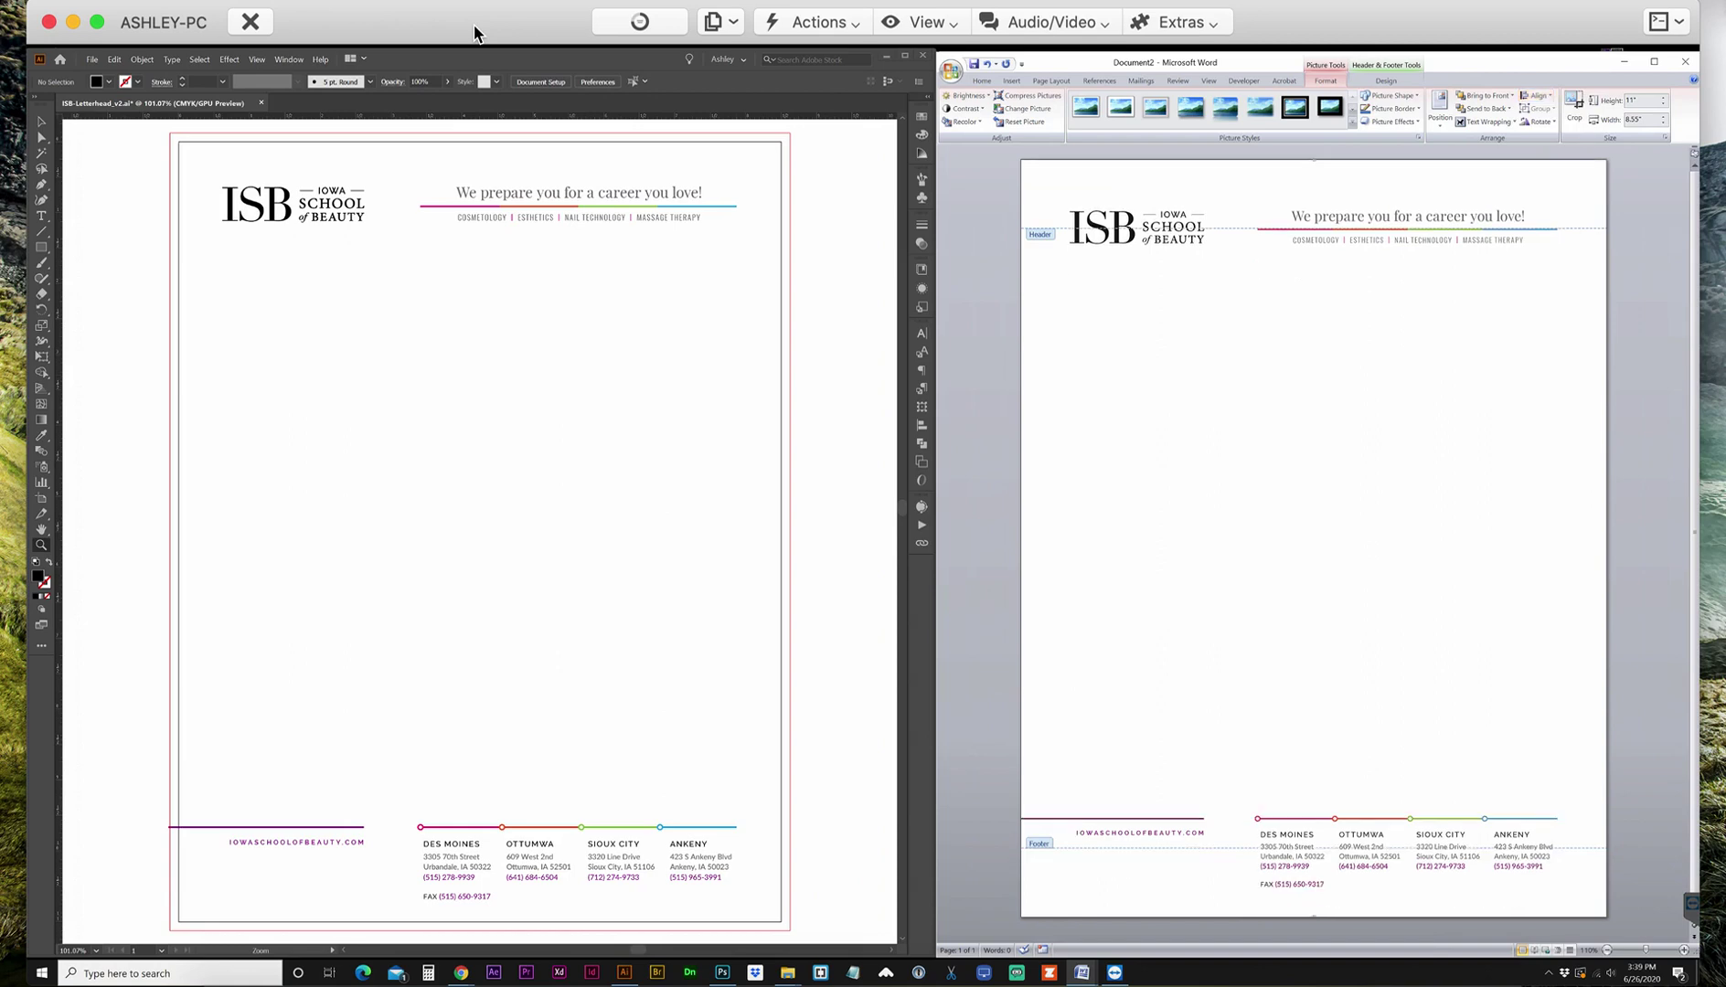
Step: Save the document to the Desktop as letterhead-demo
key(ctrl+s)
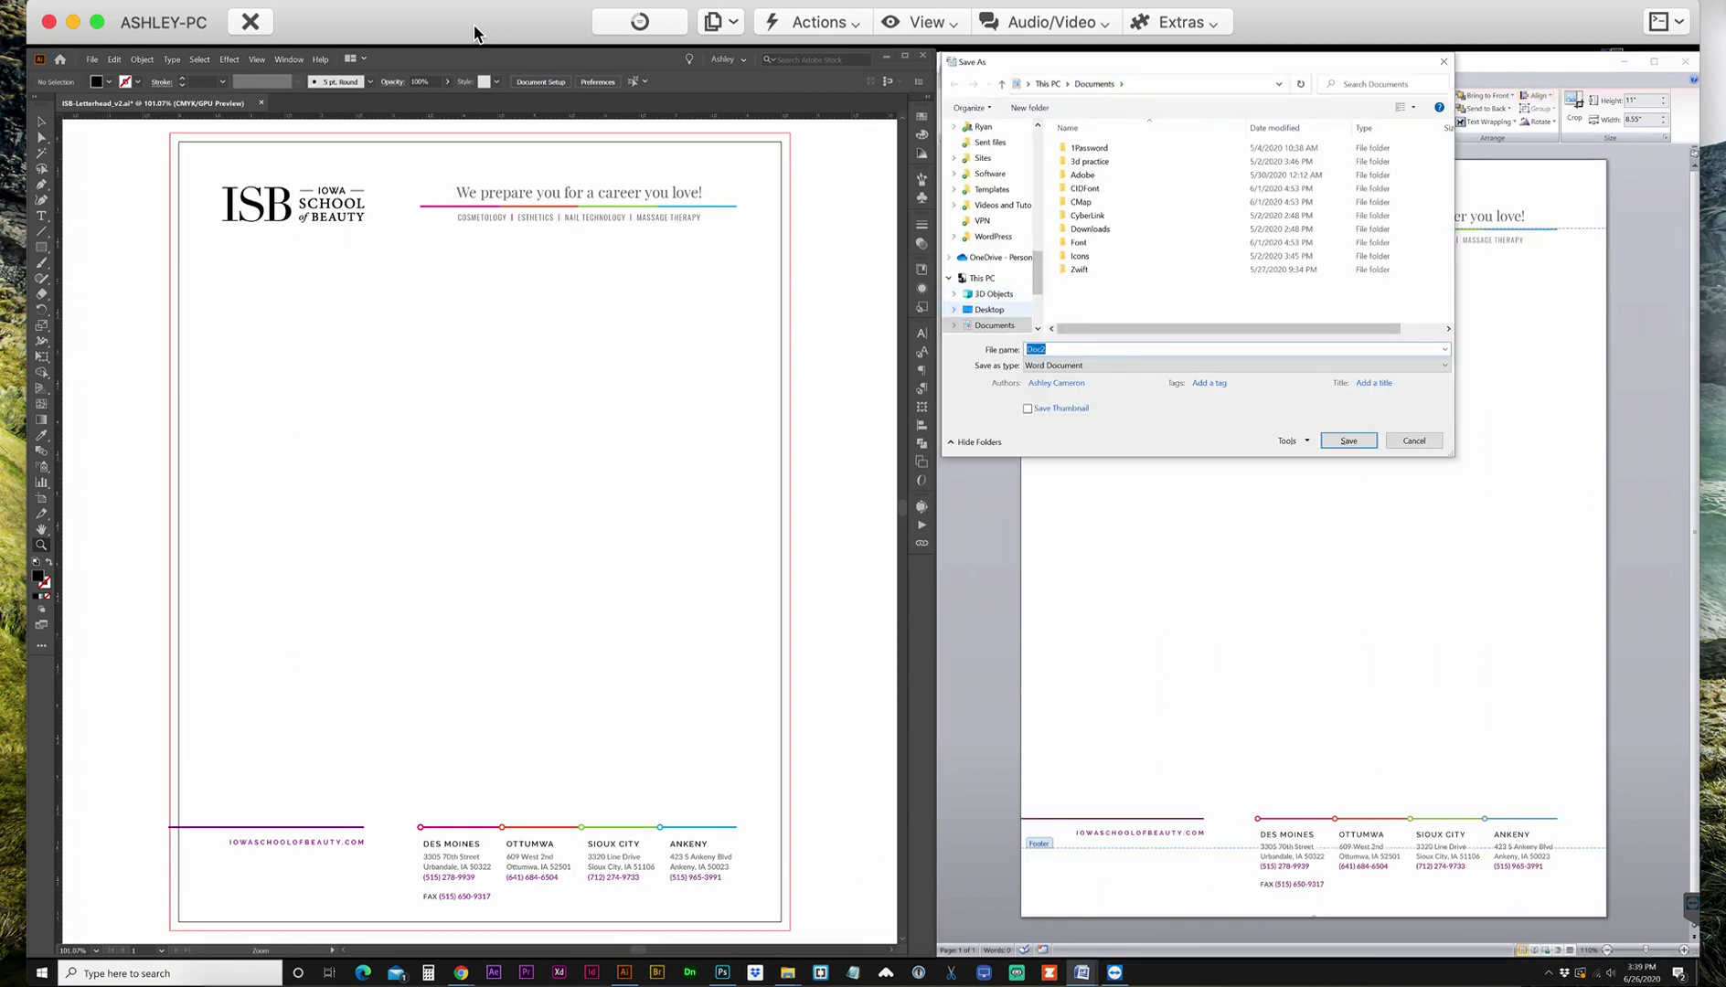
click(988, 309)
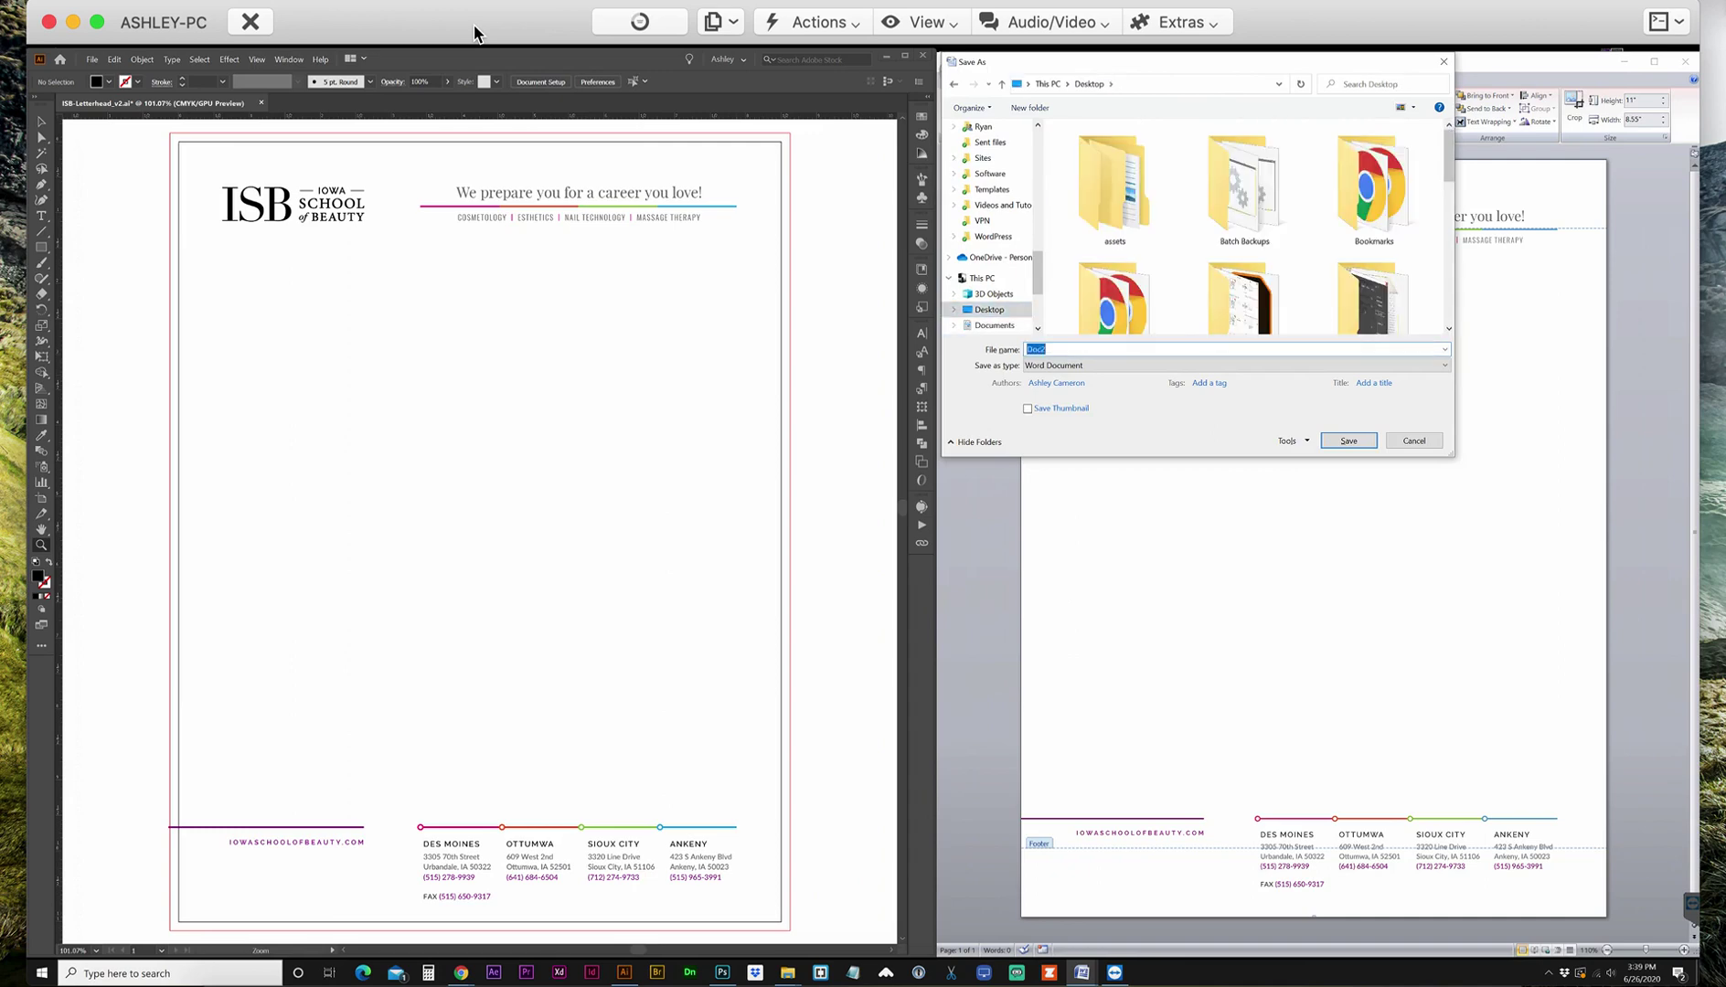
text(letterhead-demo)
key(Return)
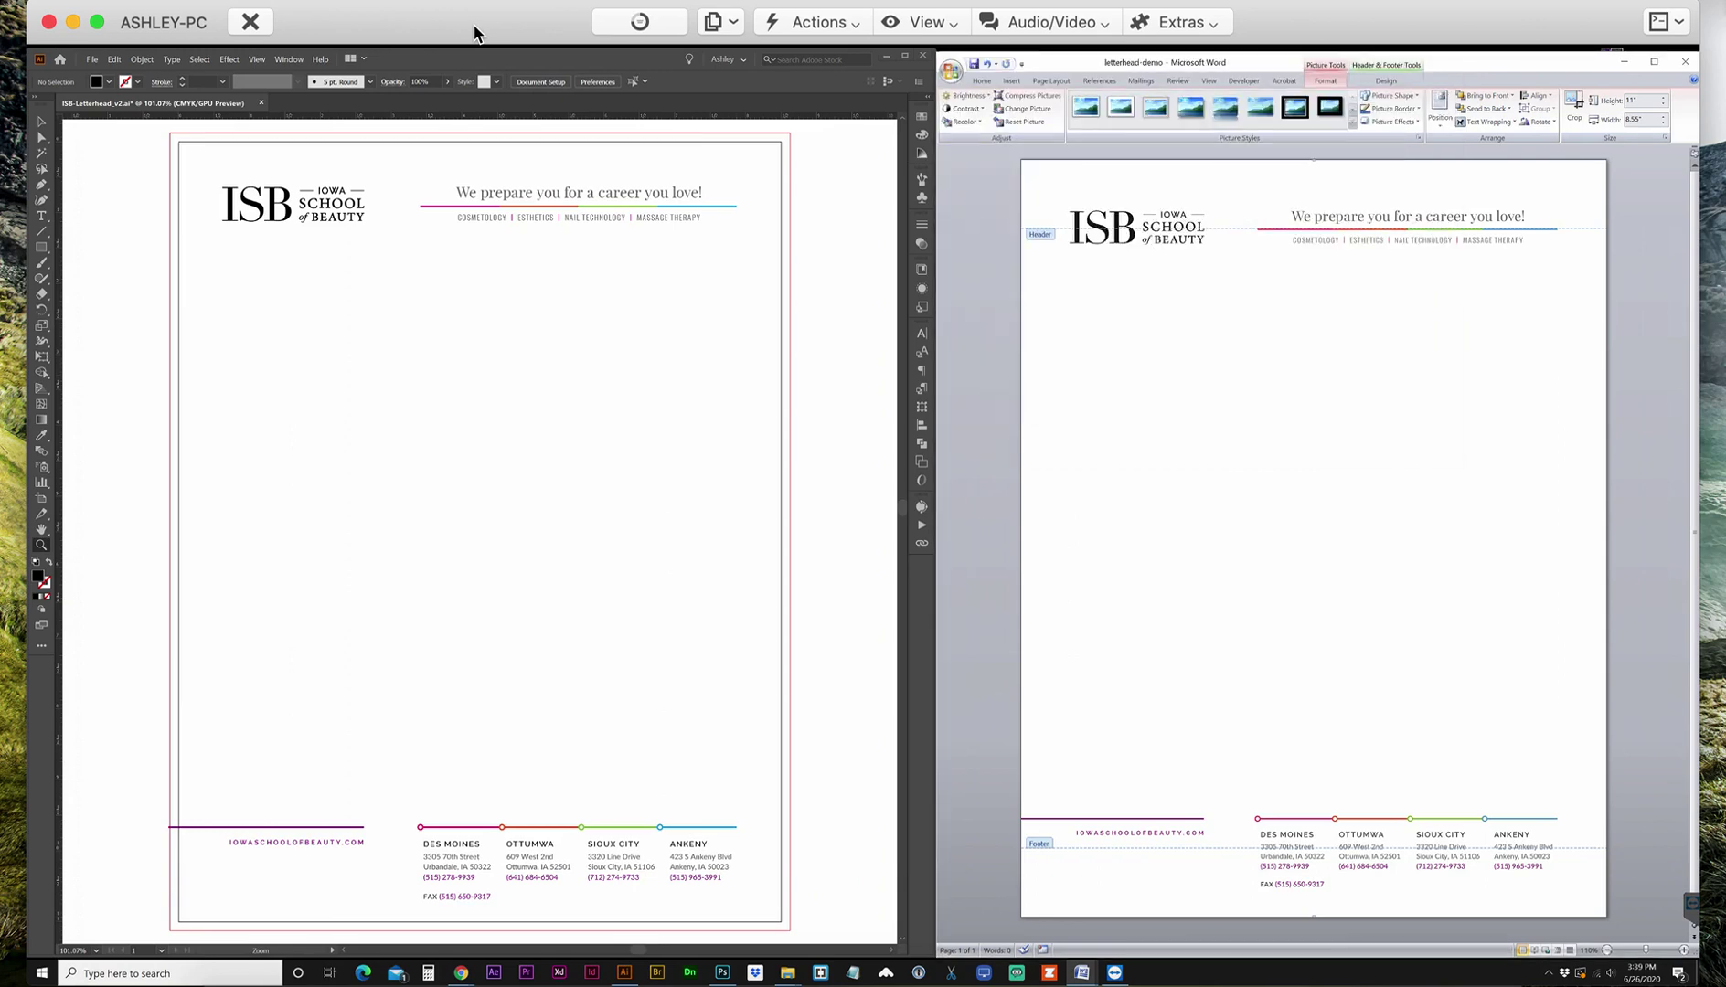
Step: Close header editing and paste the sample Lorem ipsum letter text into the body
click(1386, 81)
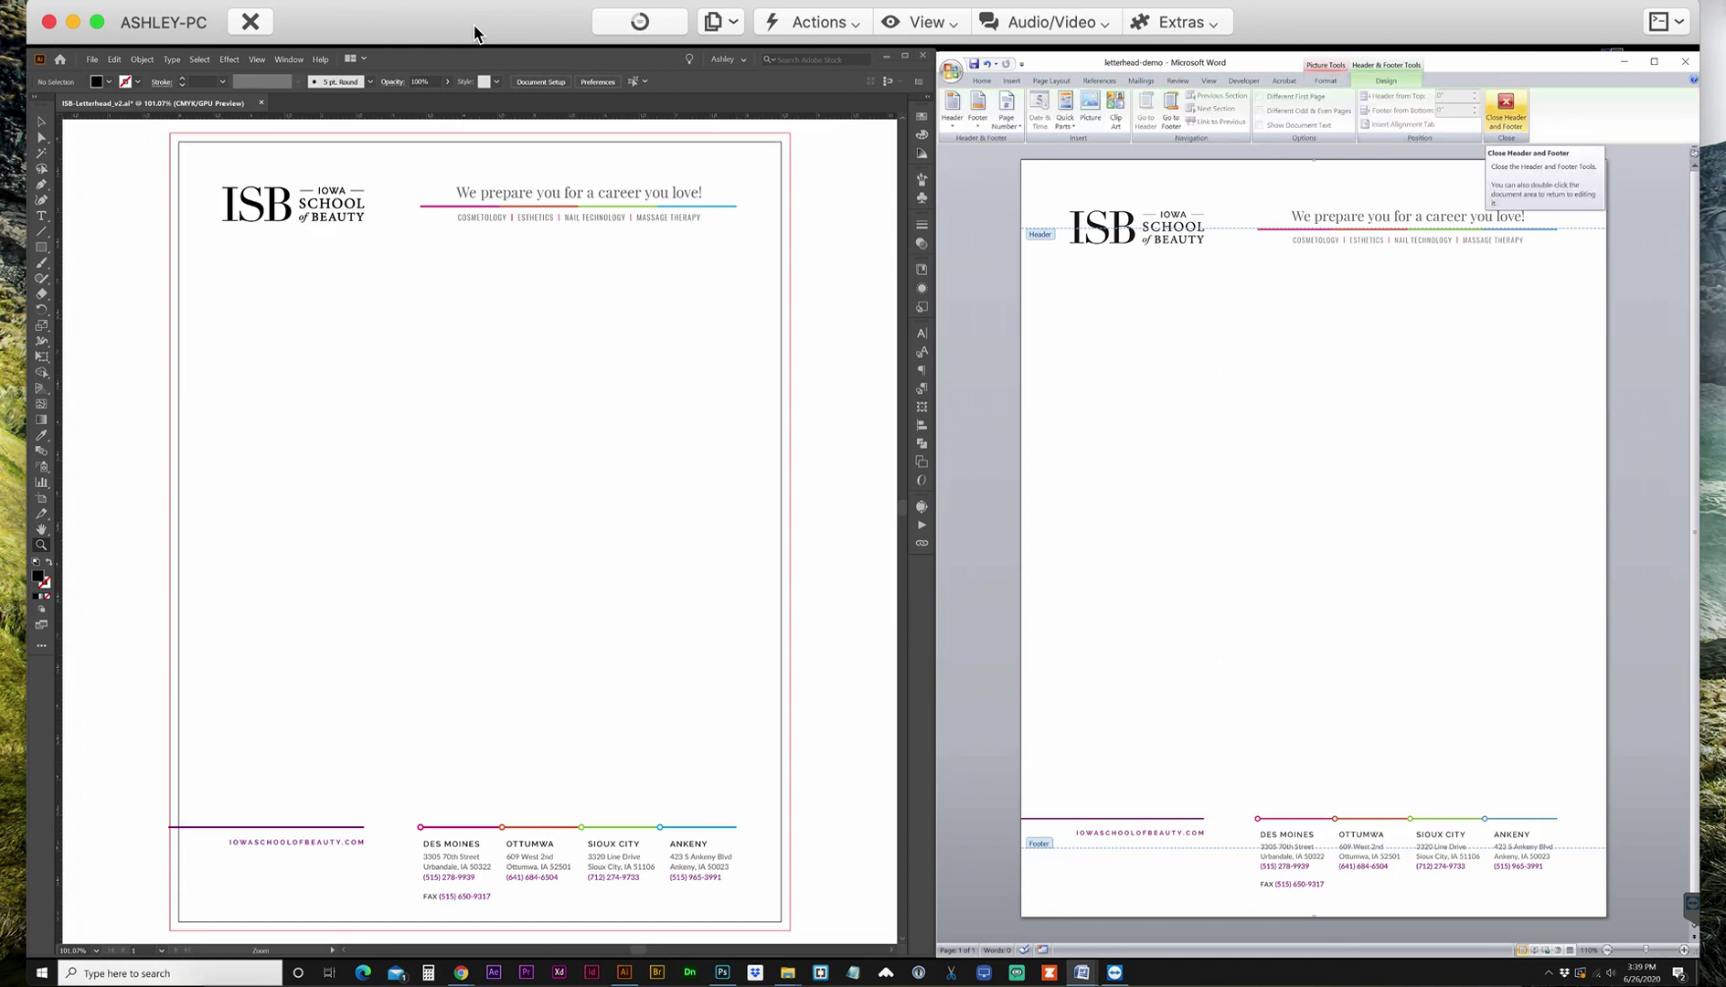
click(1505, 110)
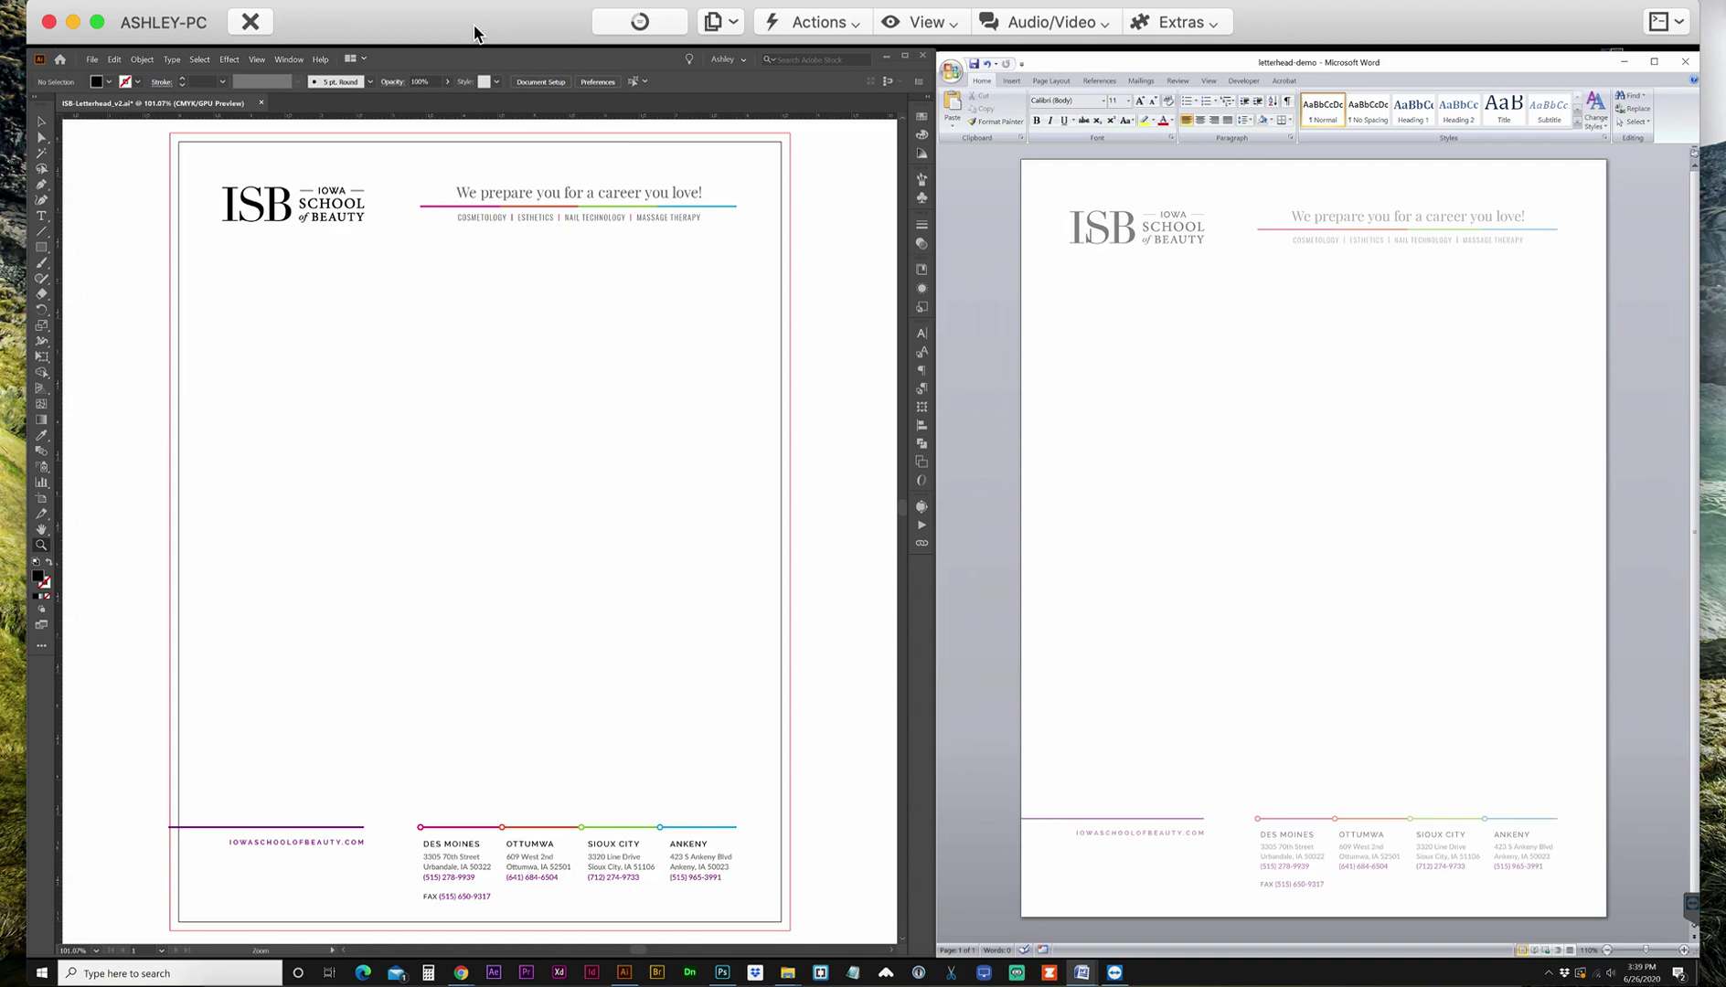
mouse_move(1223, 62)
mouse_down()
mouse_move(534, 96)
mouse_move(497, 82)
mouse_up()
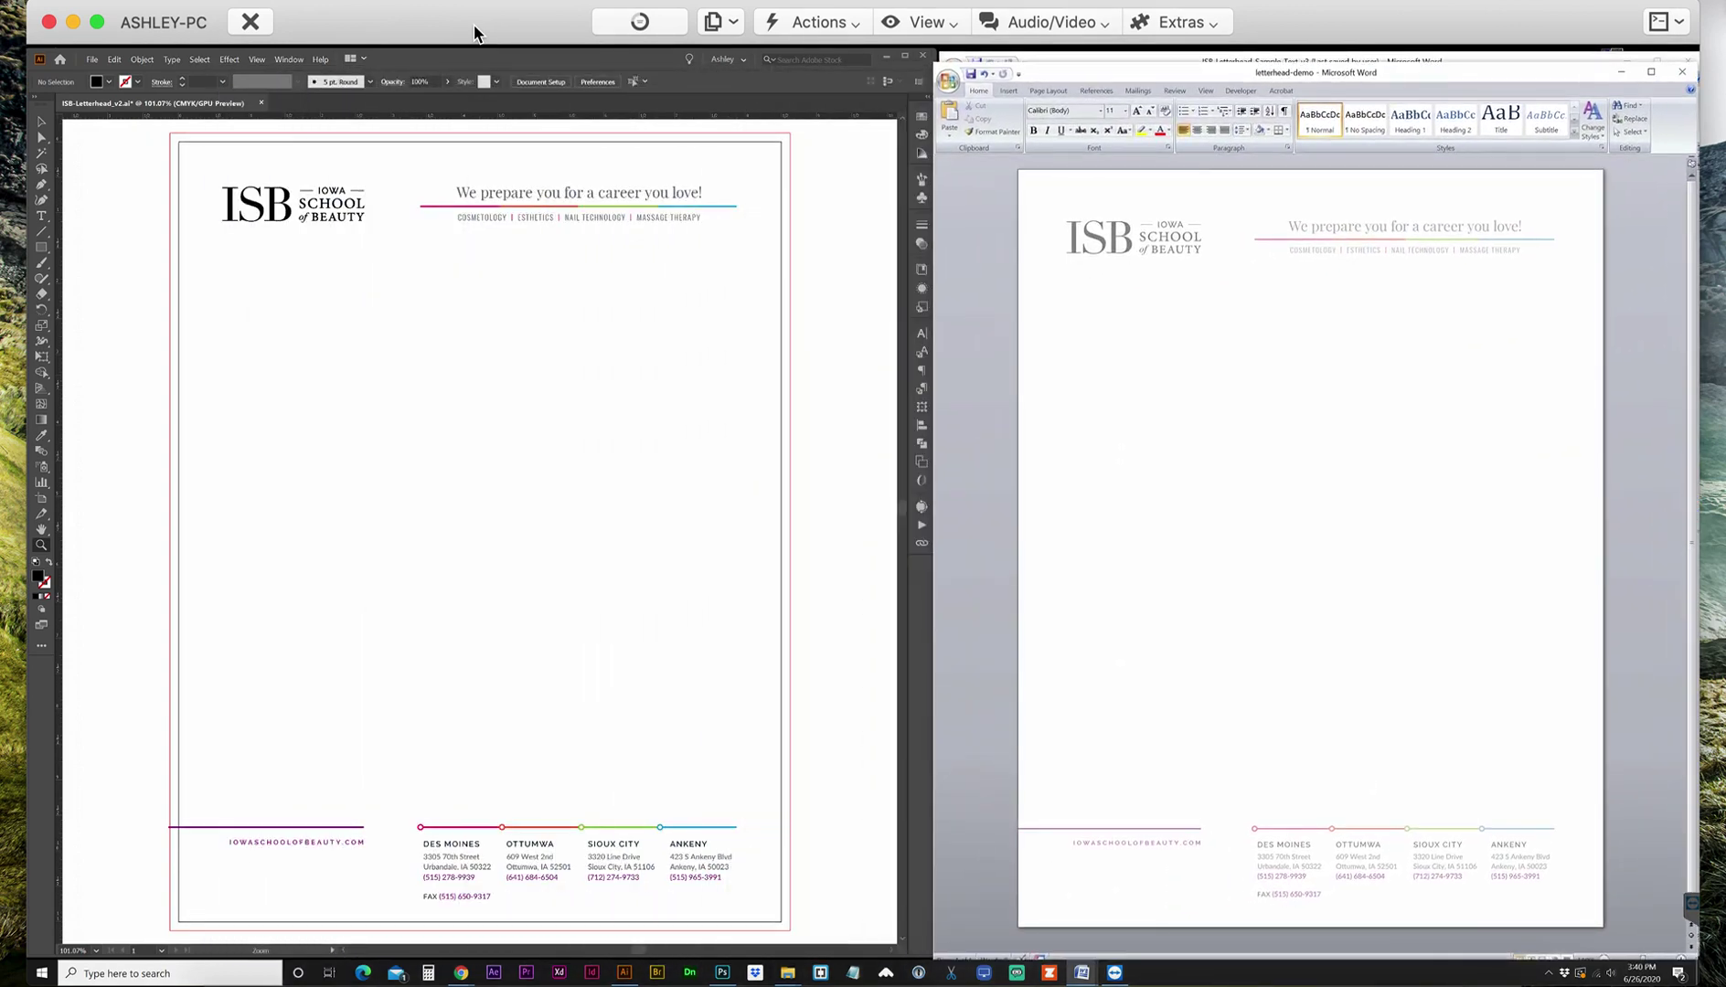
key(ctrl+v)
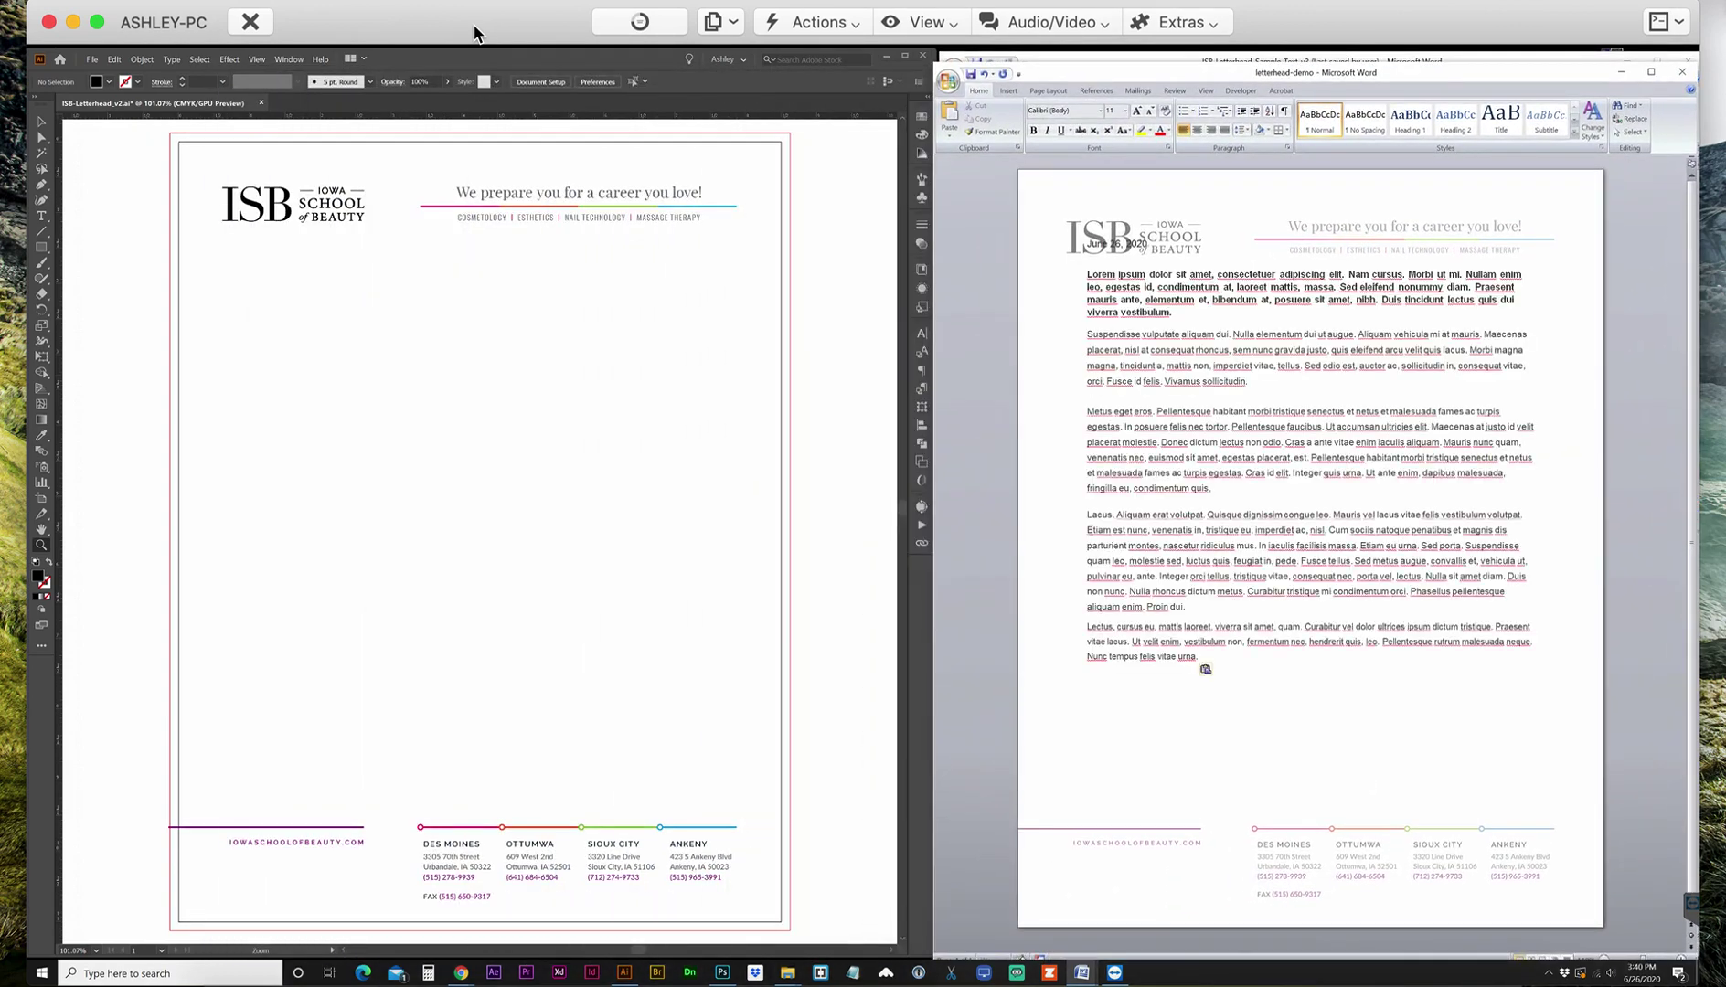
key(alt+p)
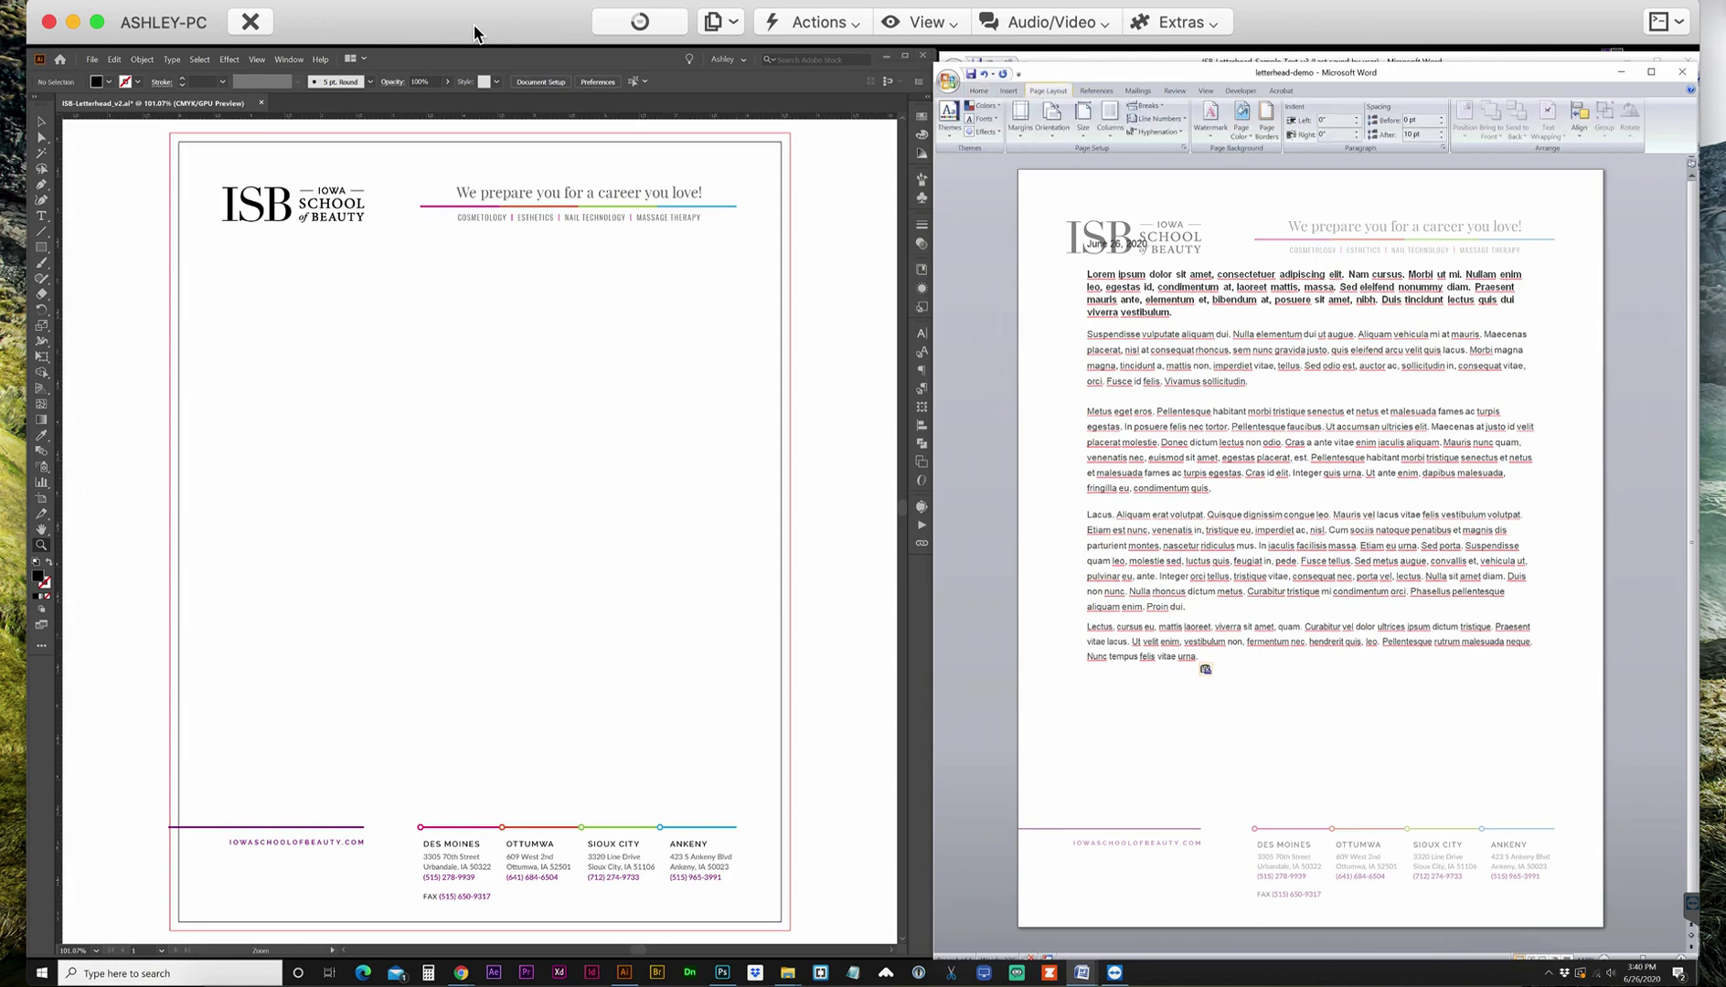
Step: Bring up the Custom Margins settings from the margin presets
key(m)
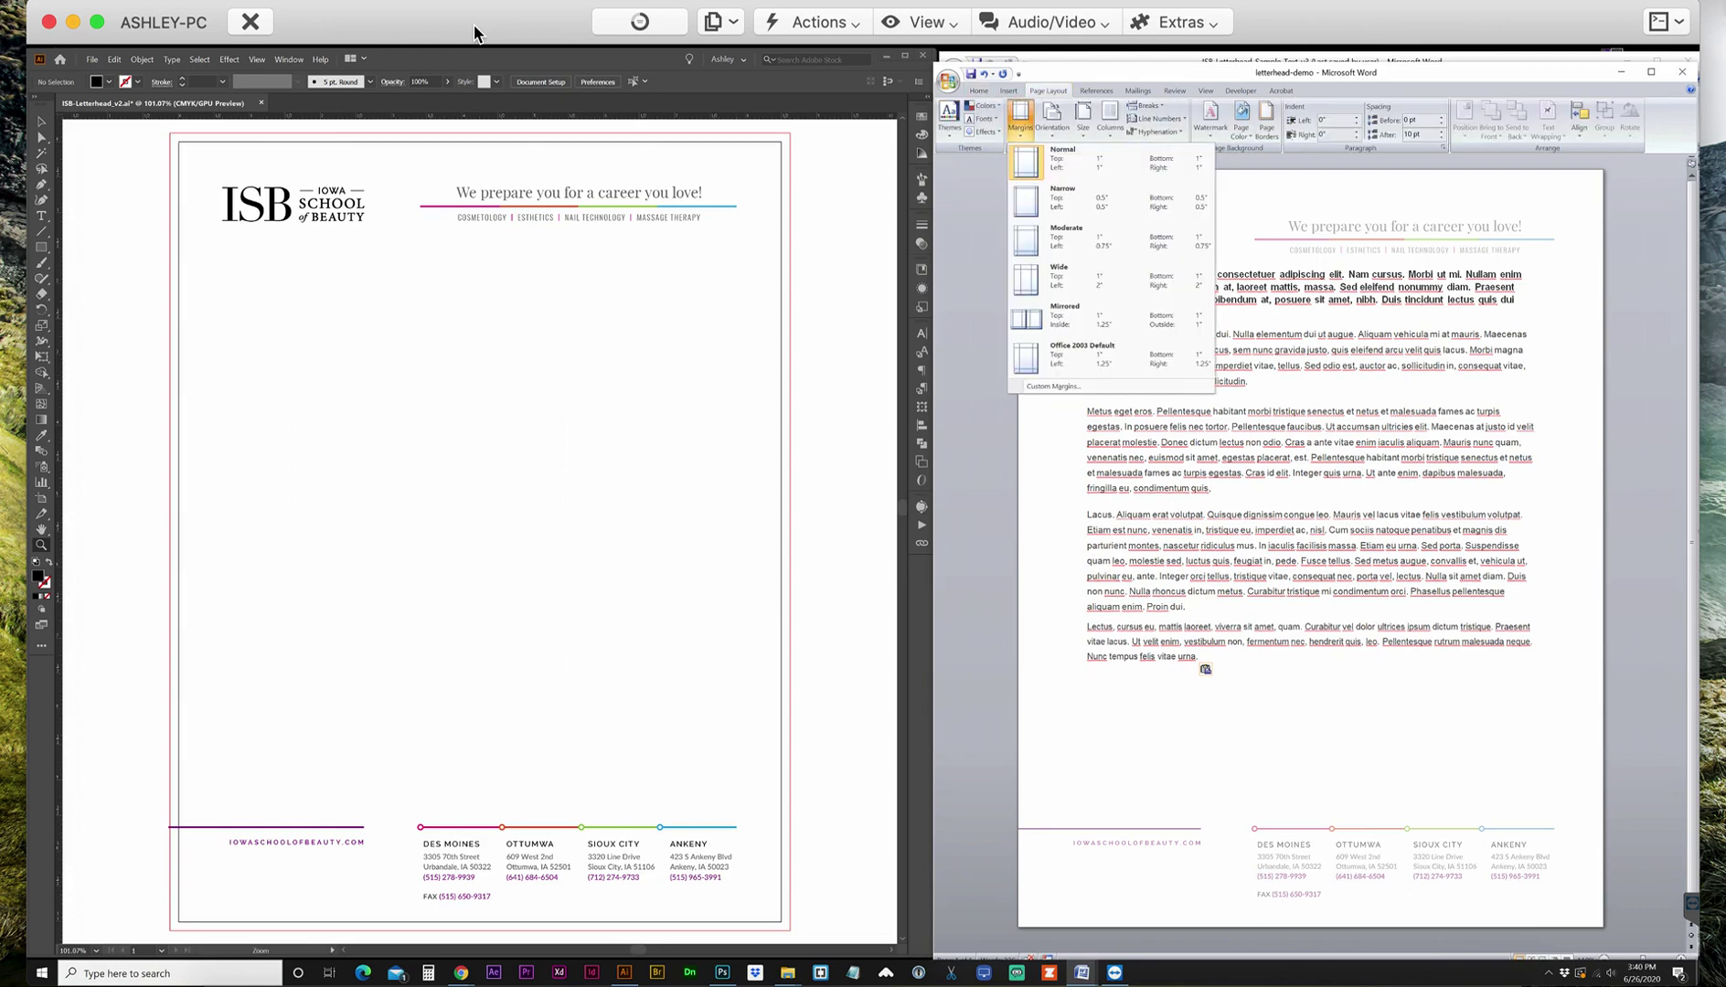
key(Down)
key(Down)
key(Down)
key(Down)
key(Down)
key(Return)
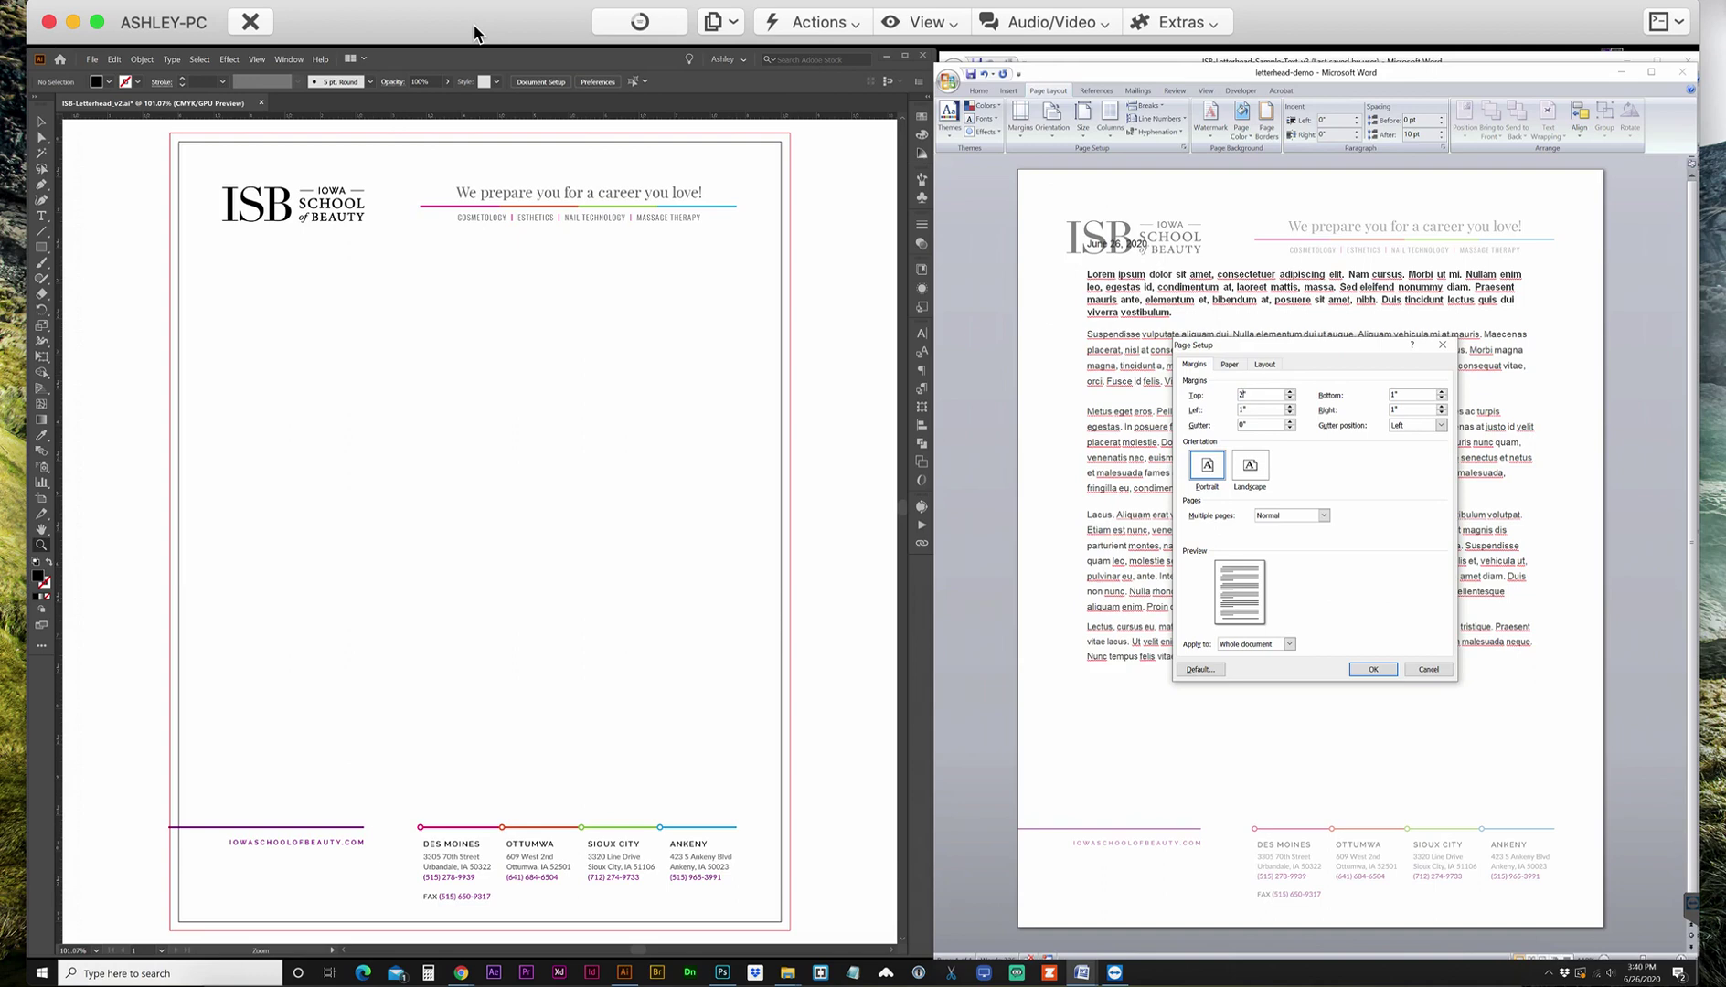
Step: Set margins to Top 2", Bottom 1.5", Left 1.5", Right 1.5" and apply them
key(Tab)
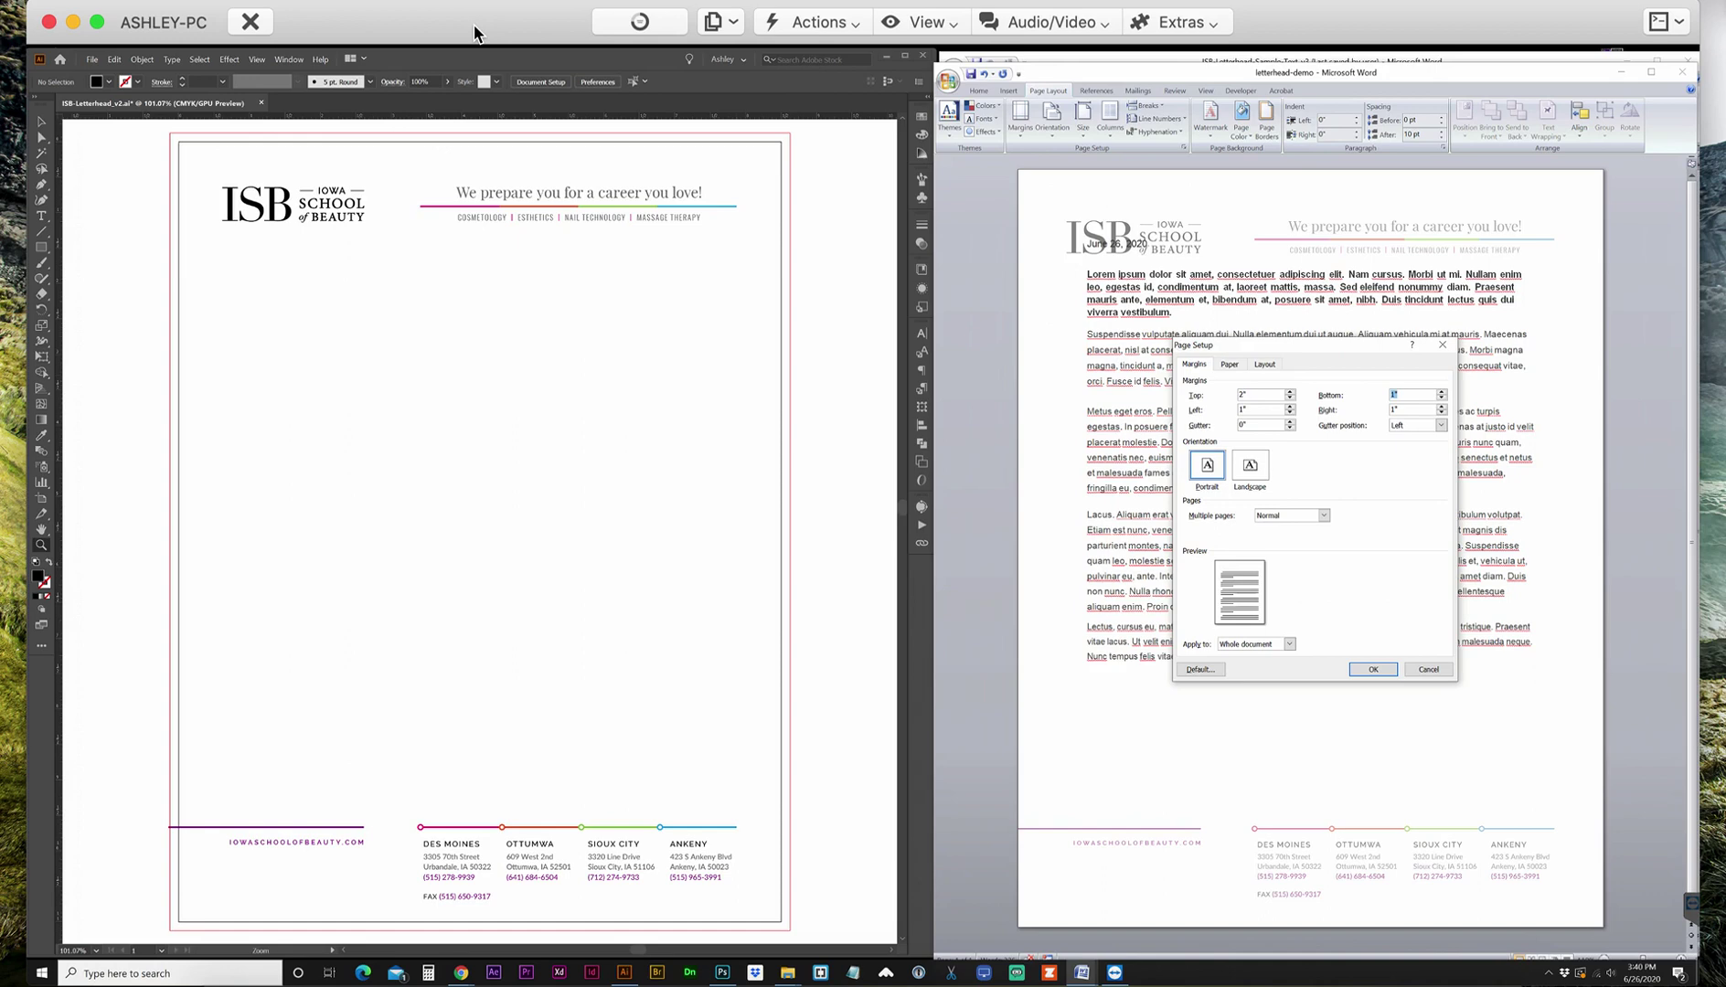
text(.5)
key(Tab)
text(.5)
key(Tab)
click(1373, 670)
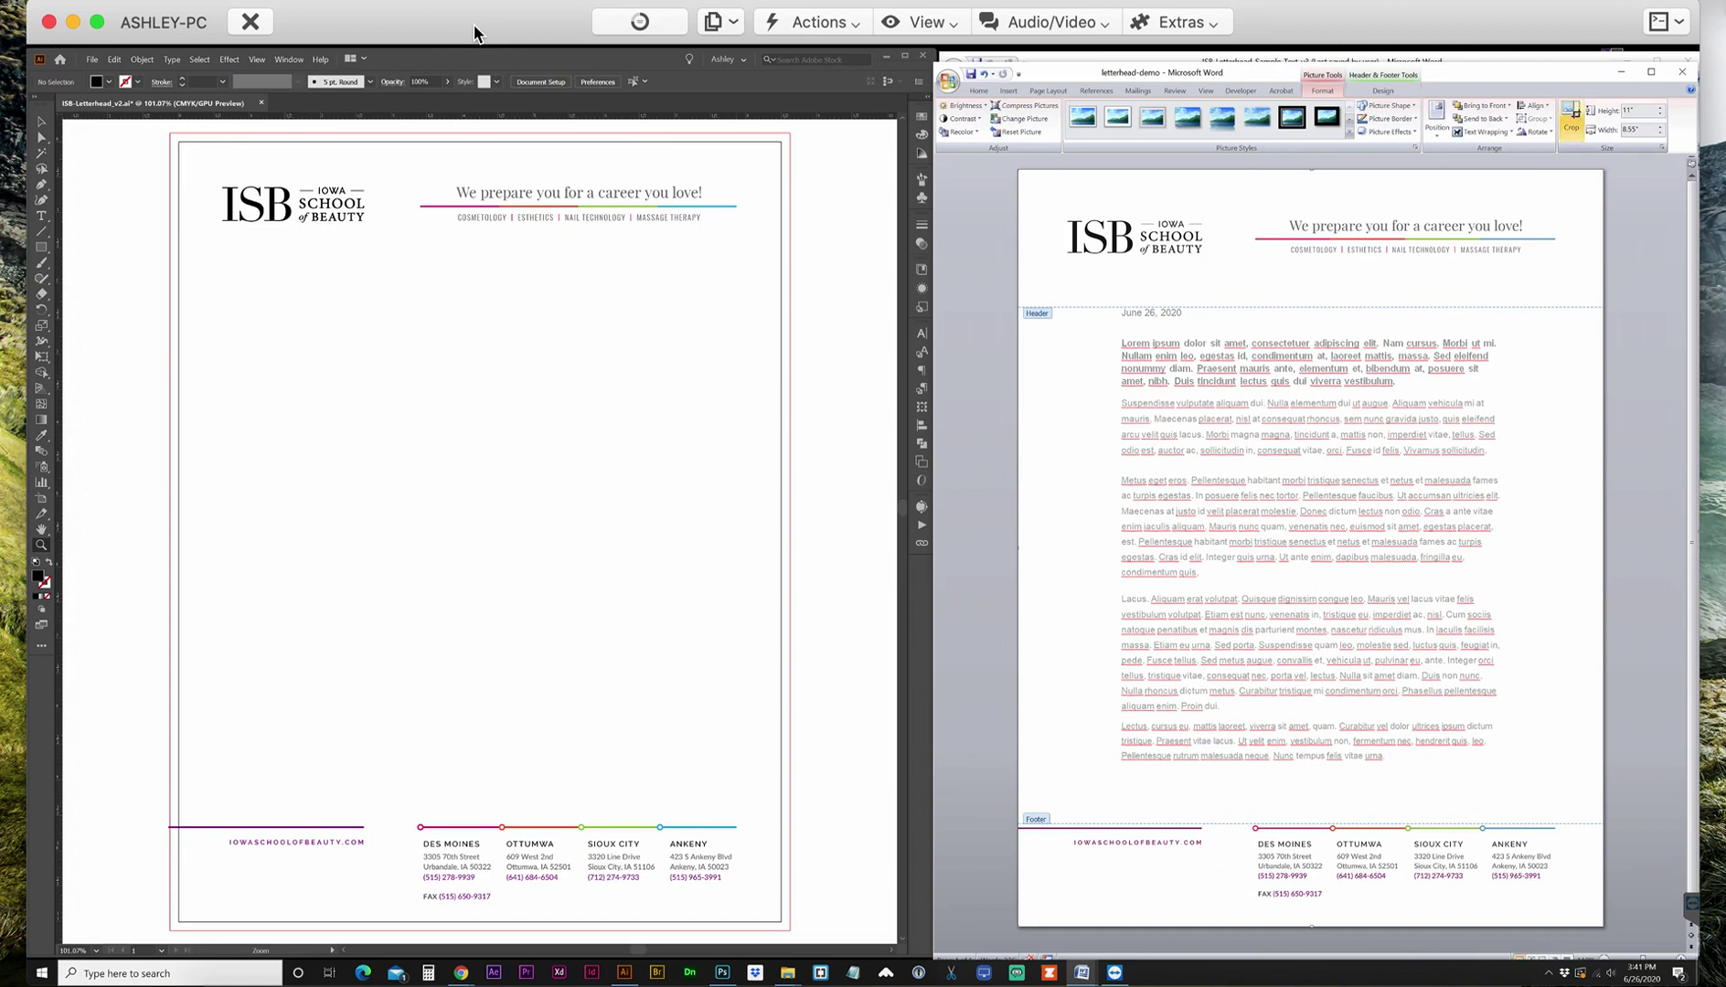
Step: Realign the header image to the page edges, then close header and footer editing
click(1533, 105)
click(1532, 105)
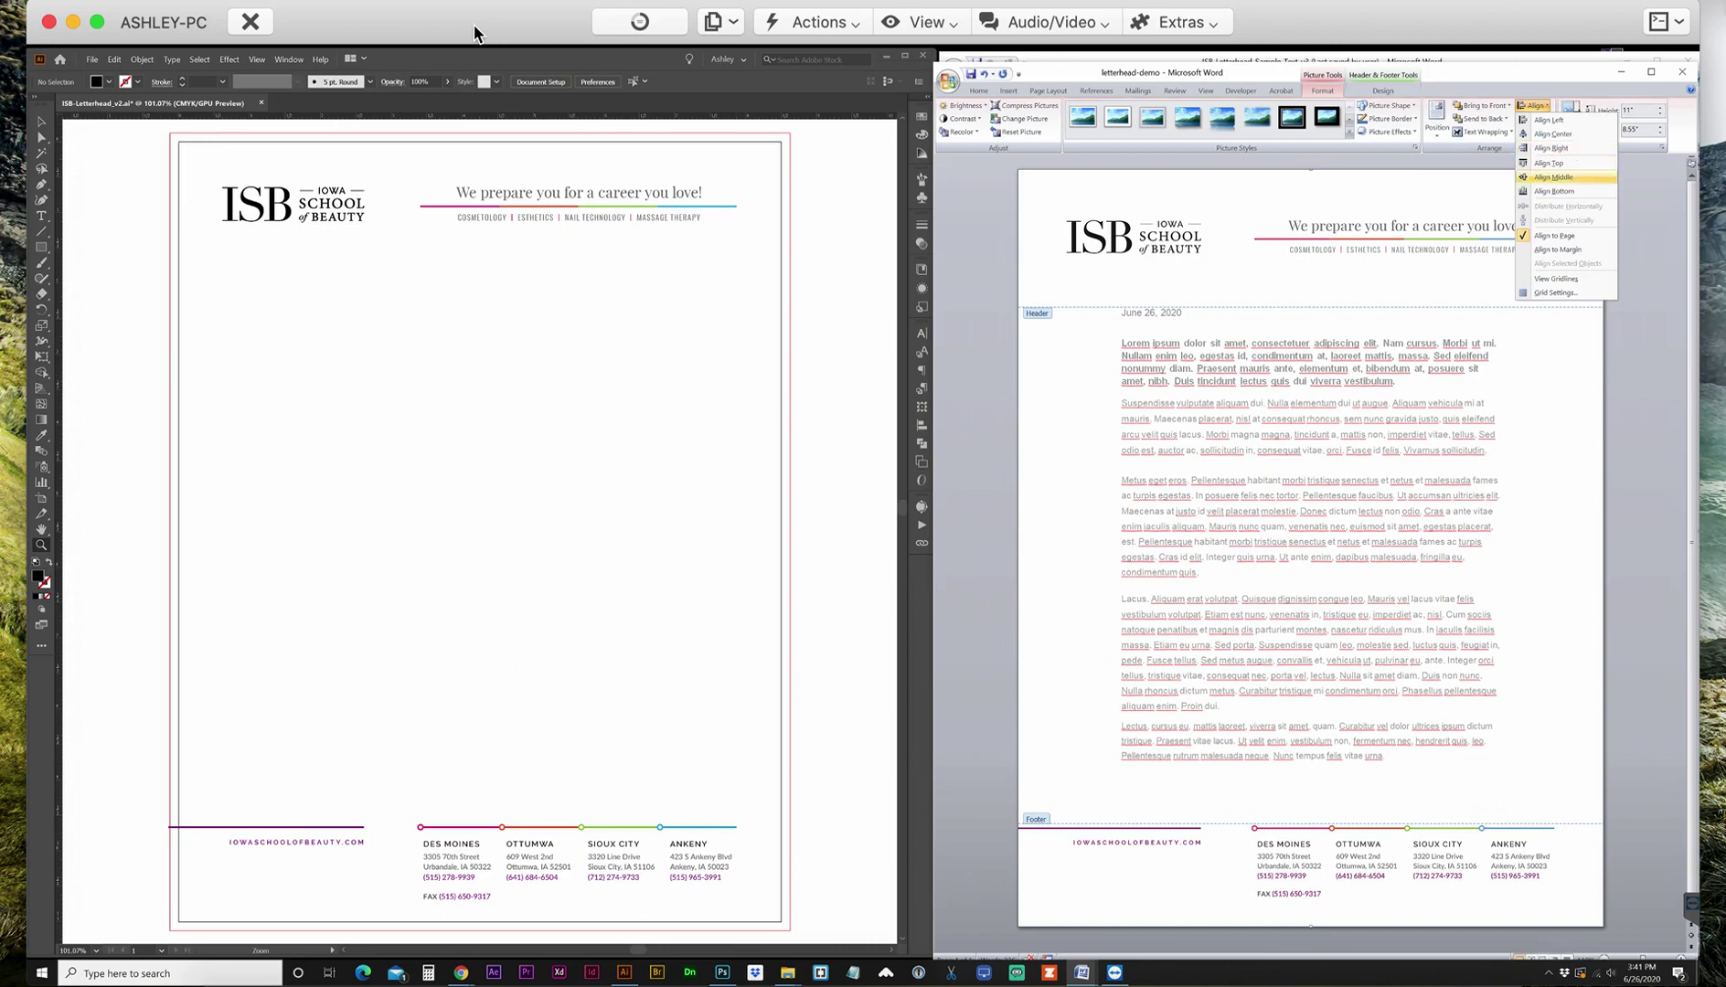
click(1551, 177)
click(1123, 211)
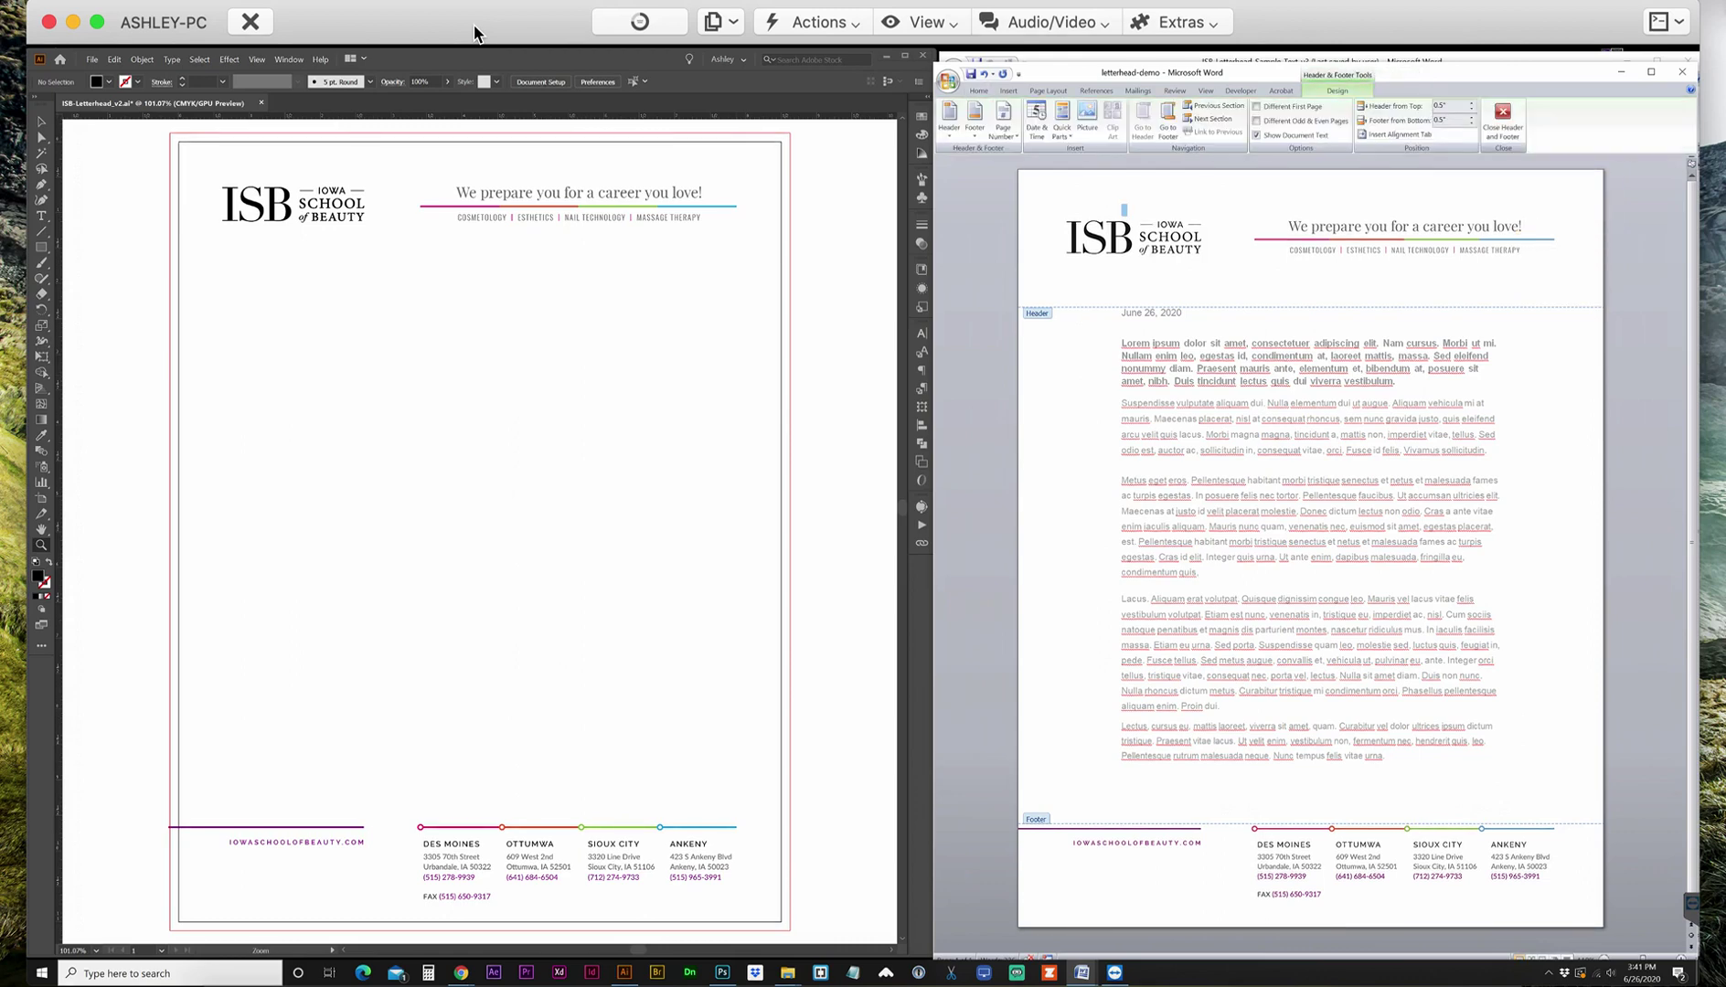
click(1502, 119)
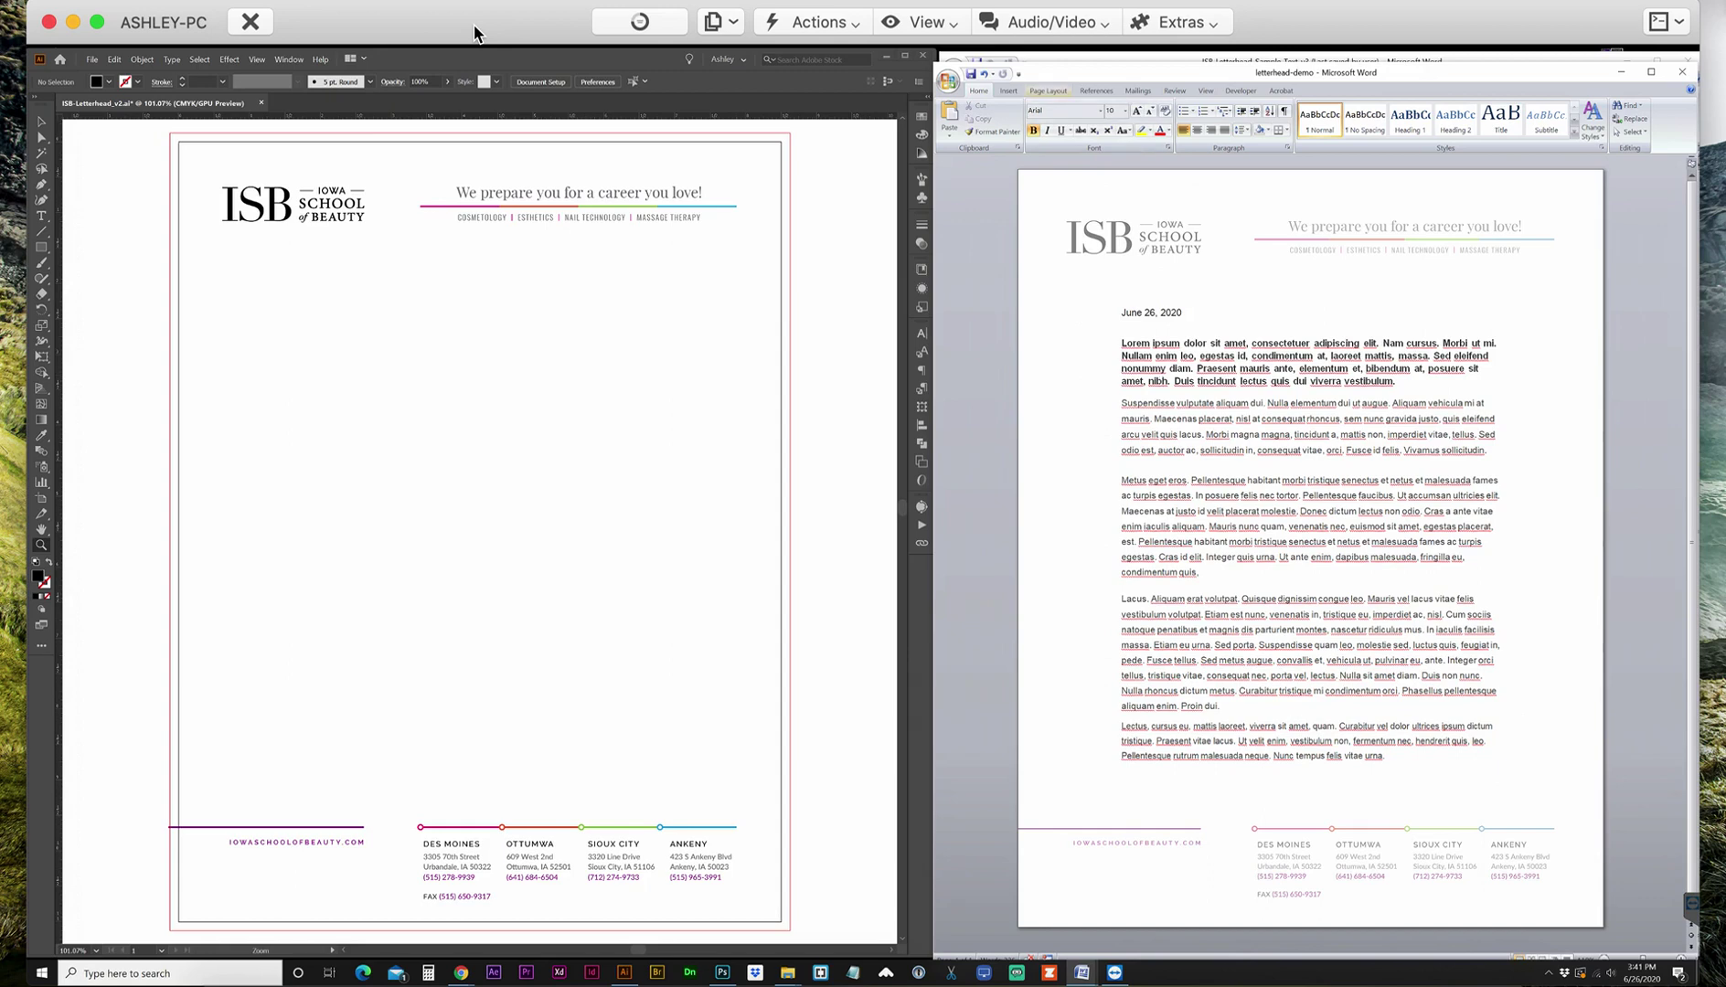
key(alt+p)
key(m)
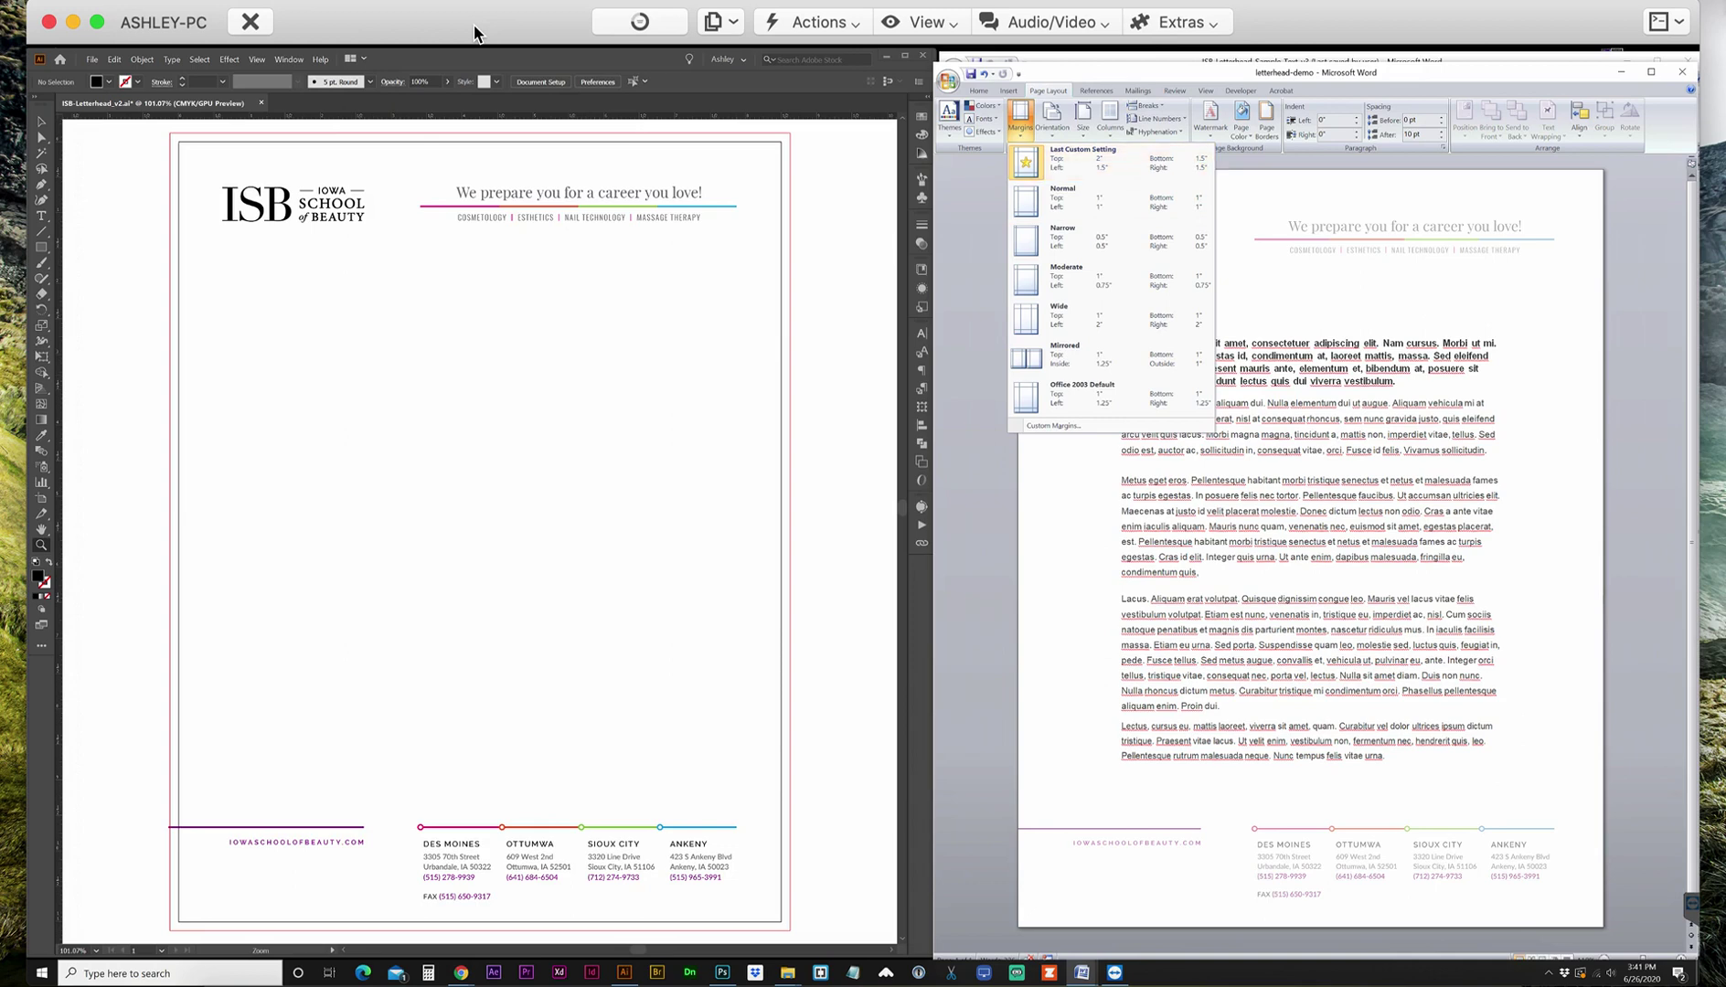
key(Escape)
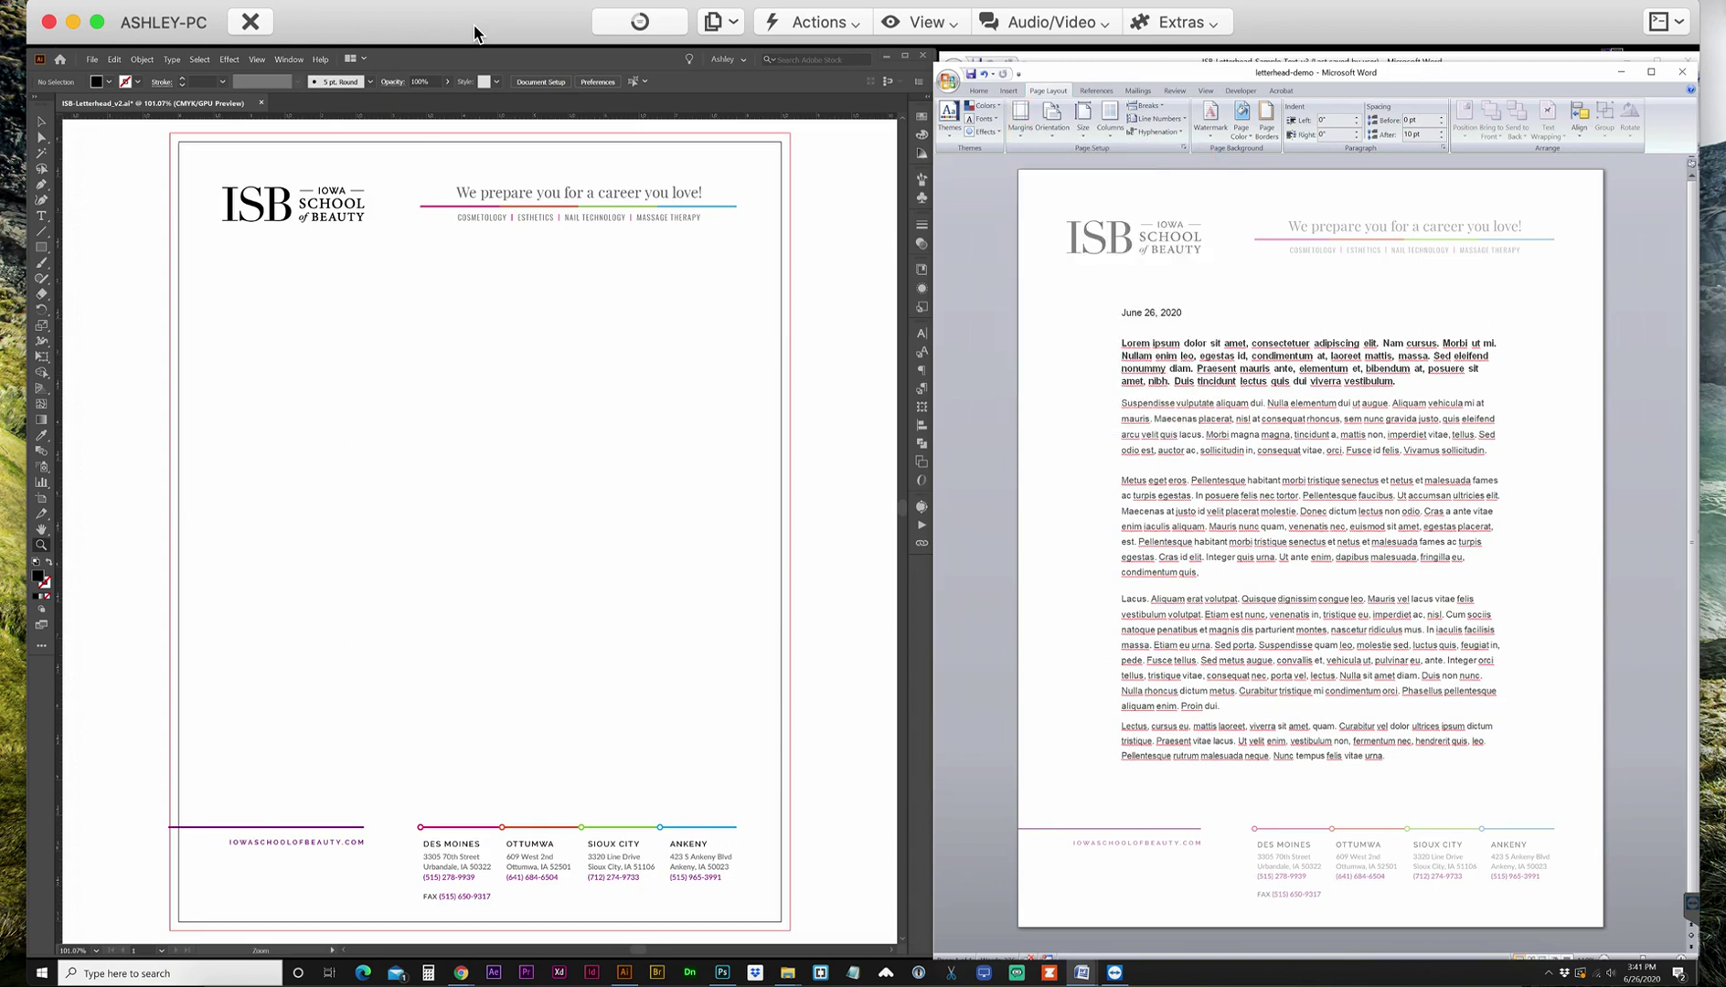